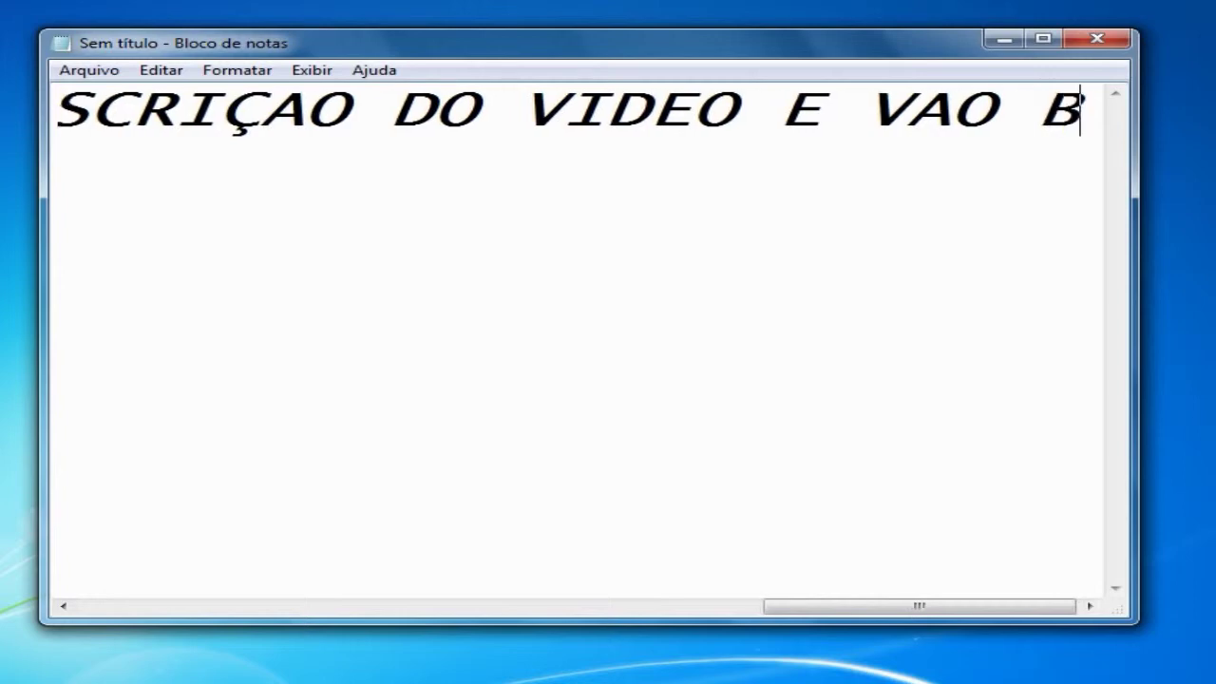
# Continue the note with "R A FERRAMENTA QUE A PROPIA MICROSOFT DISPONIBILISOU"
pyautogui.write('R A FERRAMENTA QUE A PRO')
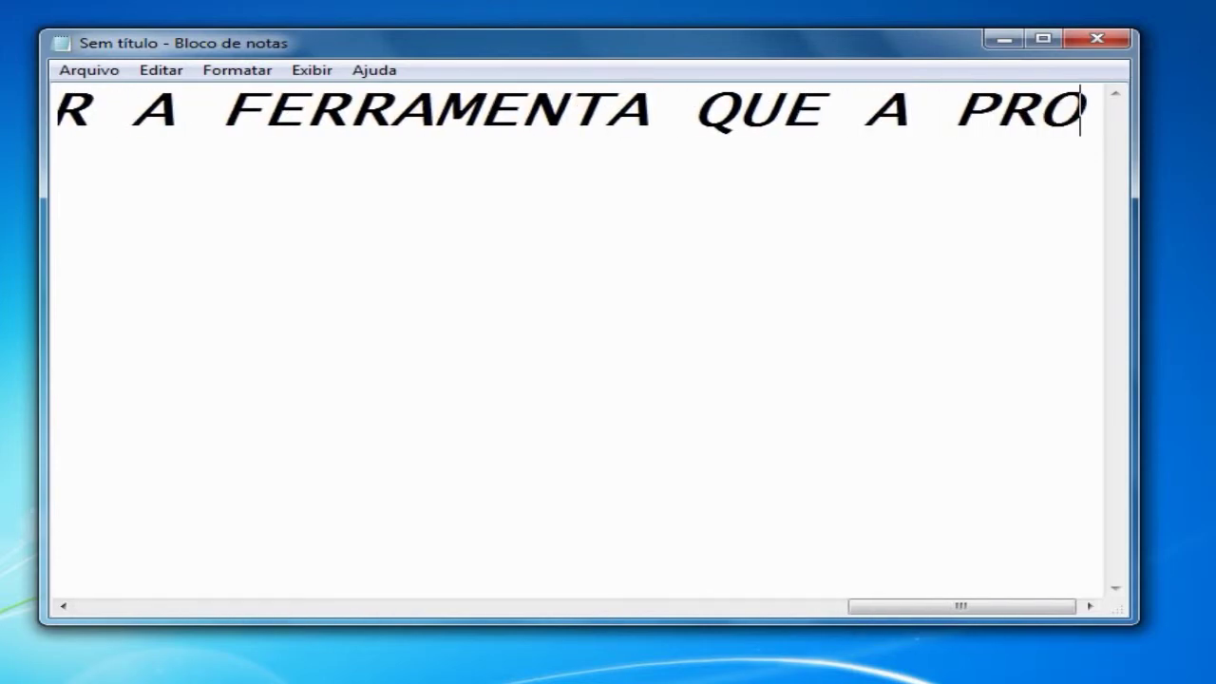
pyautogui.write('IA MIC')
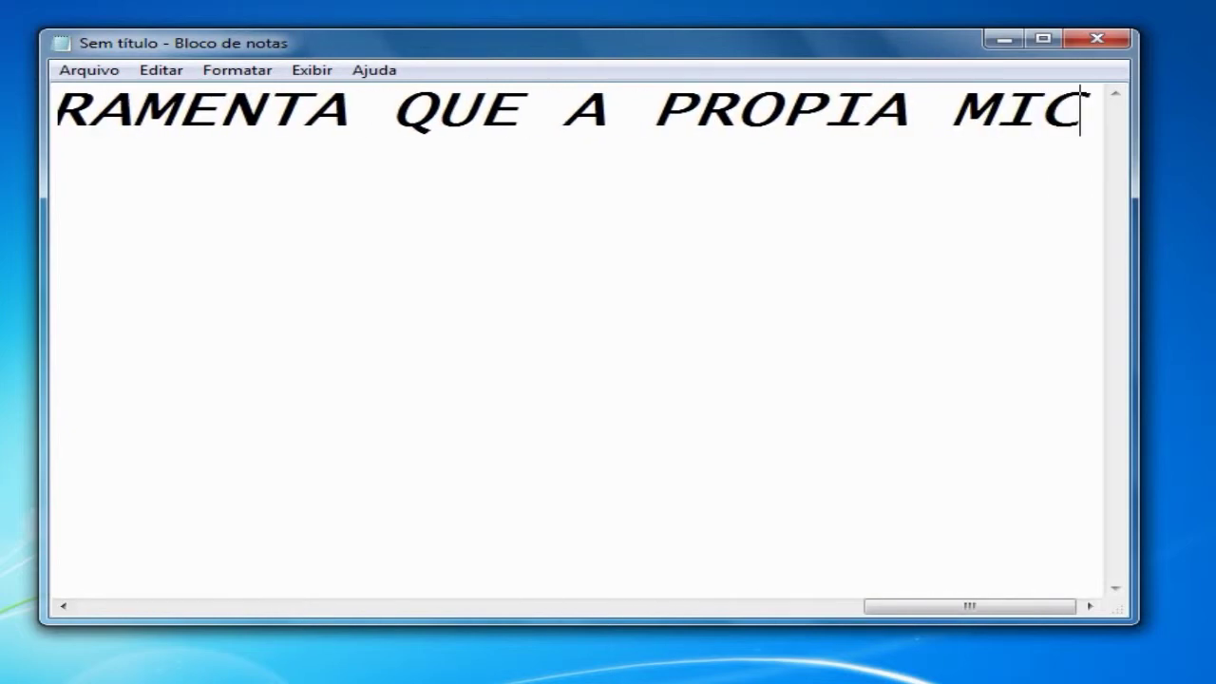
pyautogui.write('ROSOF')
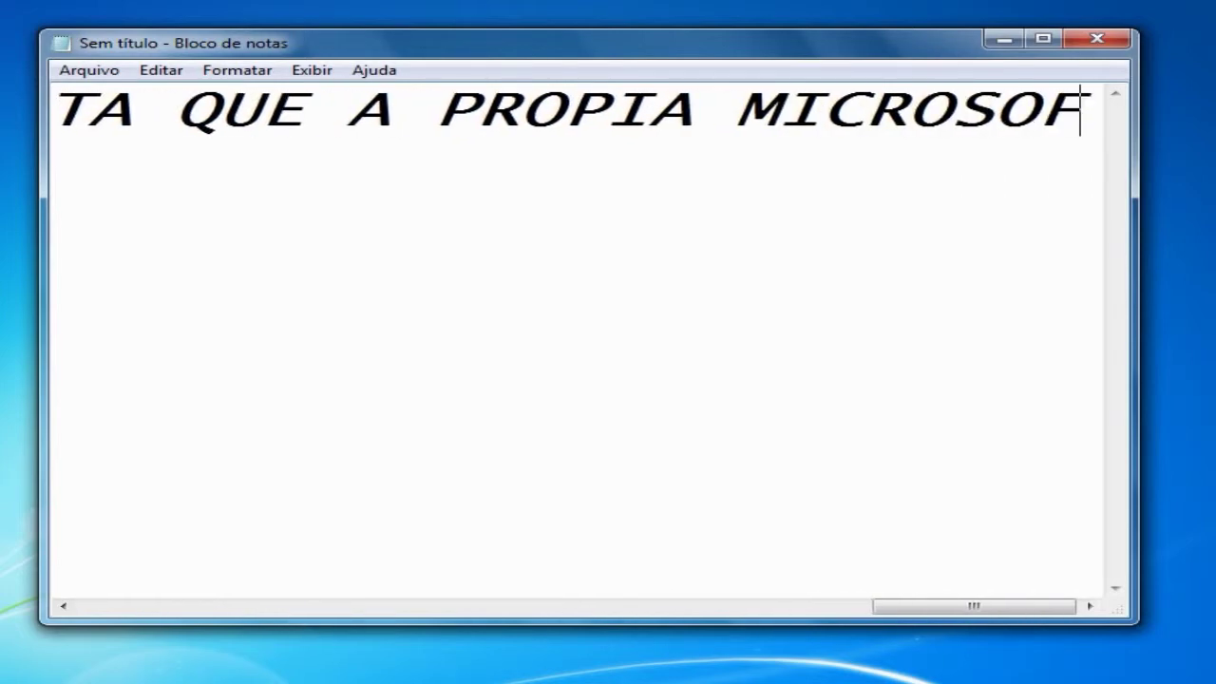
pyautogui.write('T DISO')
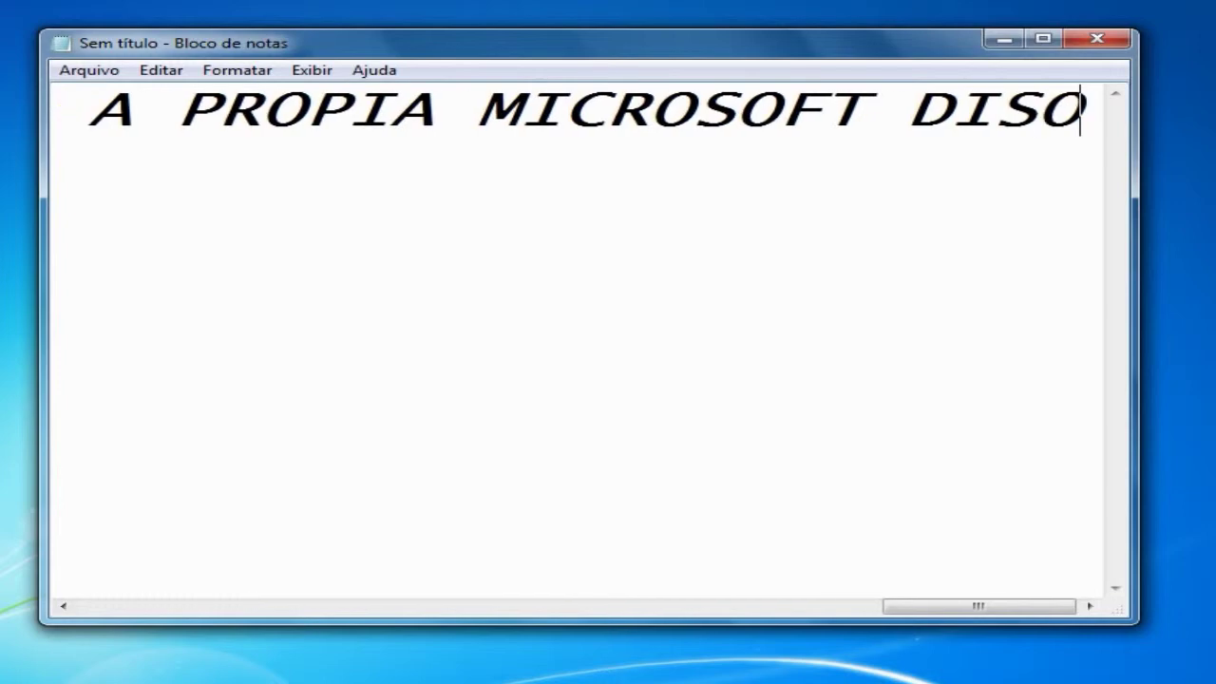
pyautogui.write('PONI')
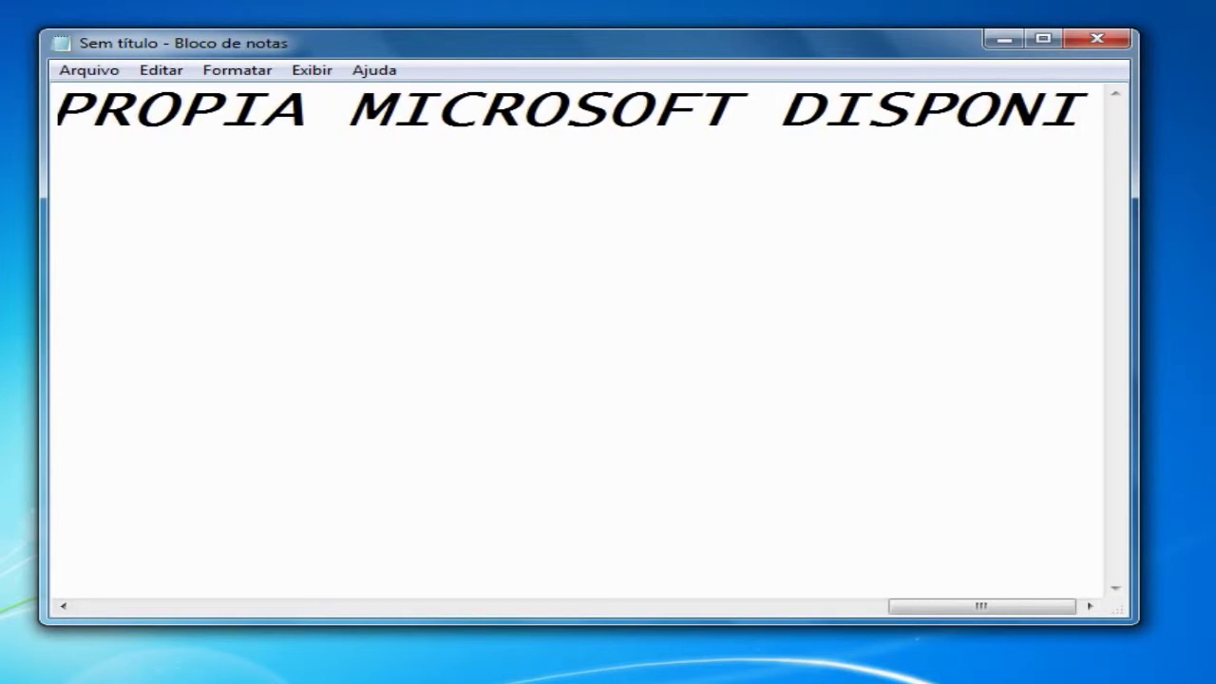
pyautogui.write('BILI')
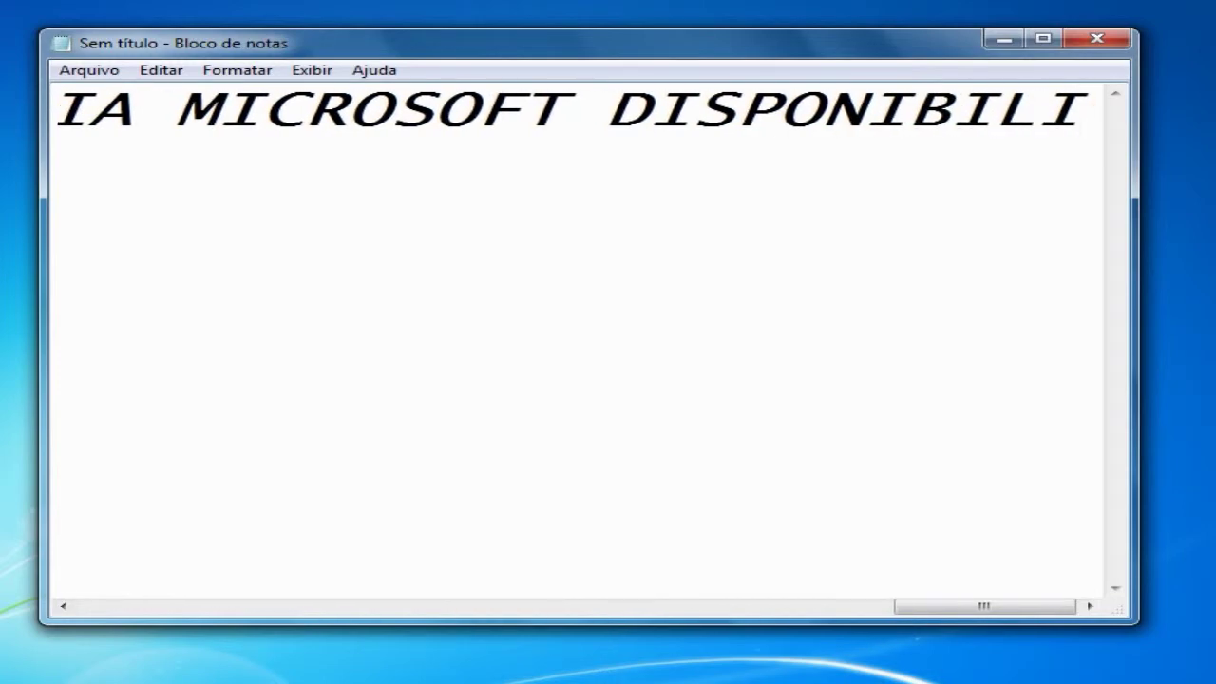
pyautogui.write('ZOI')
pyautogui.press('BackSpace')
pyautogui.press('BackSpace')
pyautogui.press('BackSpace')
pyautogui.write('SOU')
# Replace the note's text with "DPS DE BAIXADO EXTRAIA COM WINRAR , CASO VC NAO TENHA BAIXE NO SITE DO BAIXAKI"
pyautogui.hotkey('ctrl', 'a')
pyautogui.press('BackSpace')
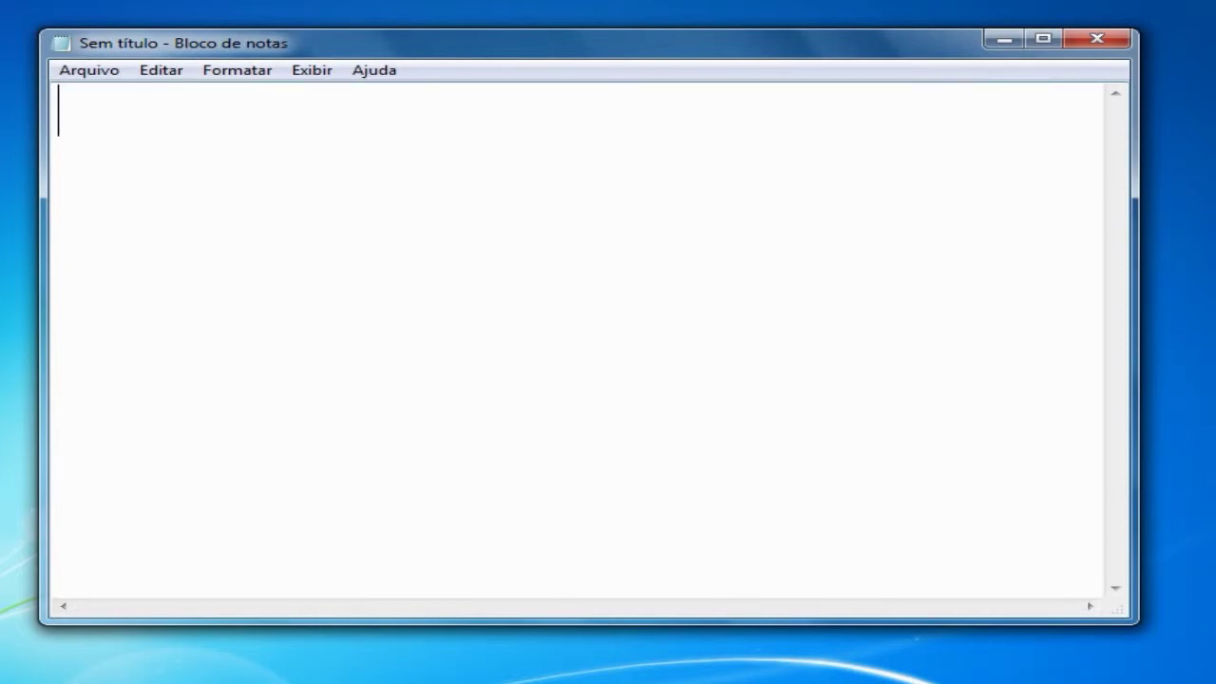
pyautogui.write('DPS DE')
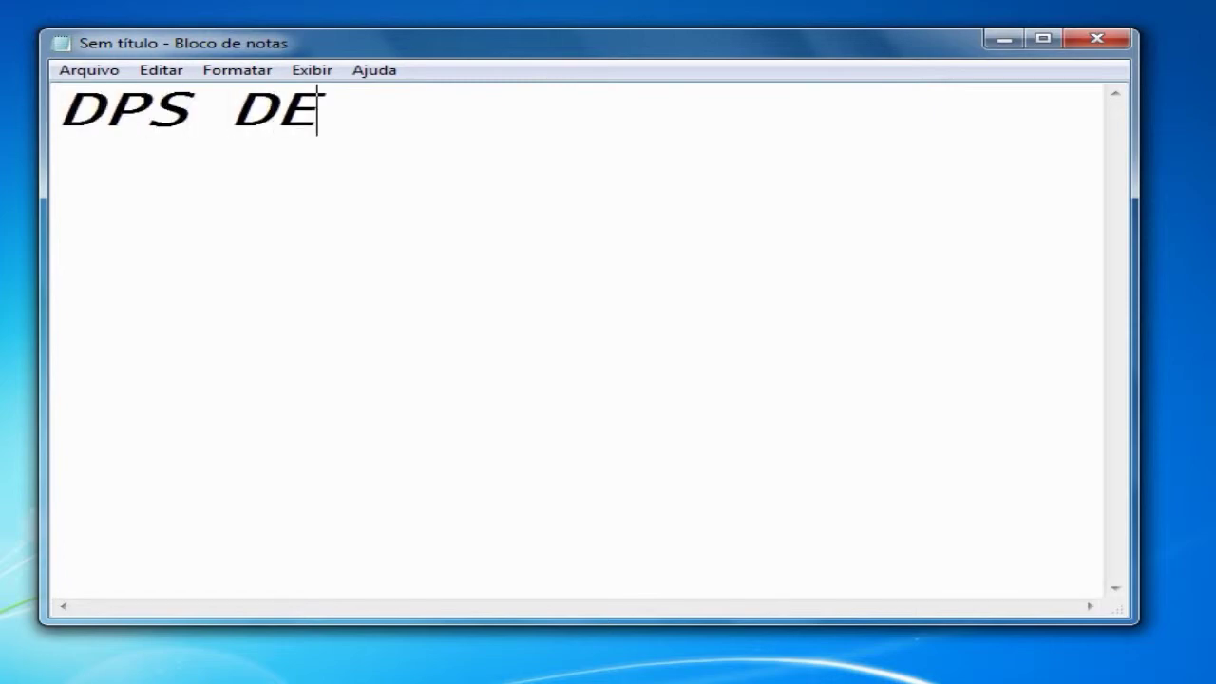
pyautogui.write(' BAIXADO ES')
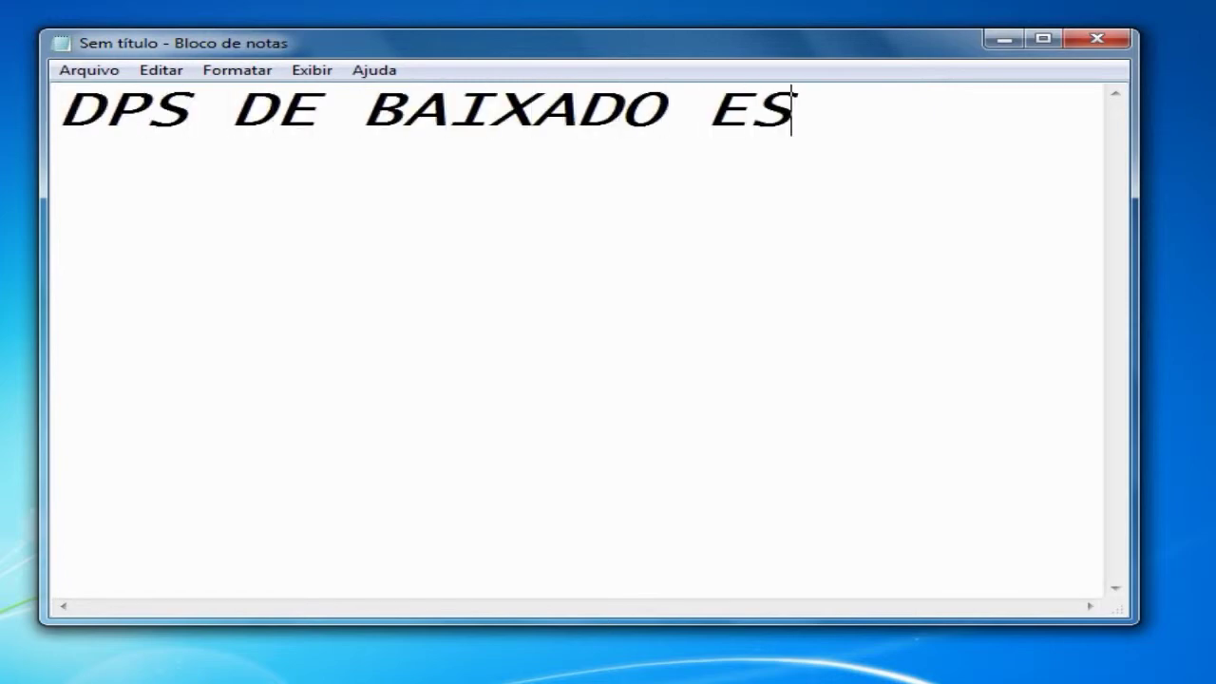
pyautogui.press('BackSpace')
pyautogui.write('X')
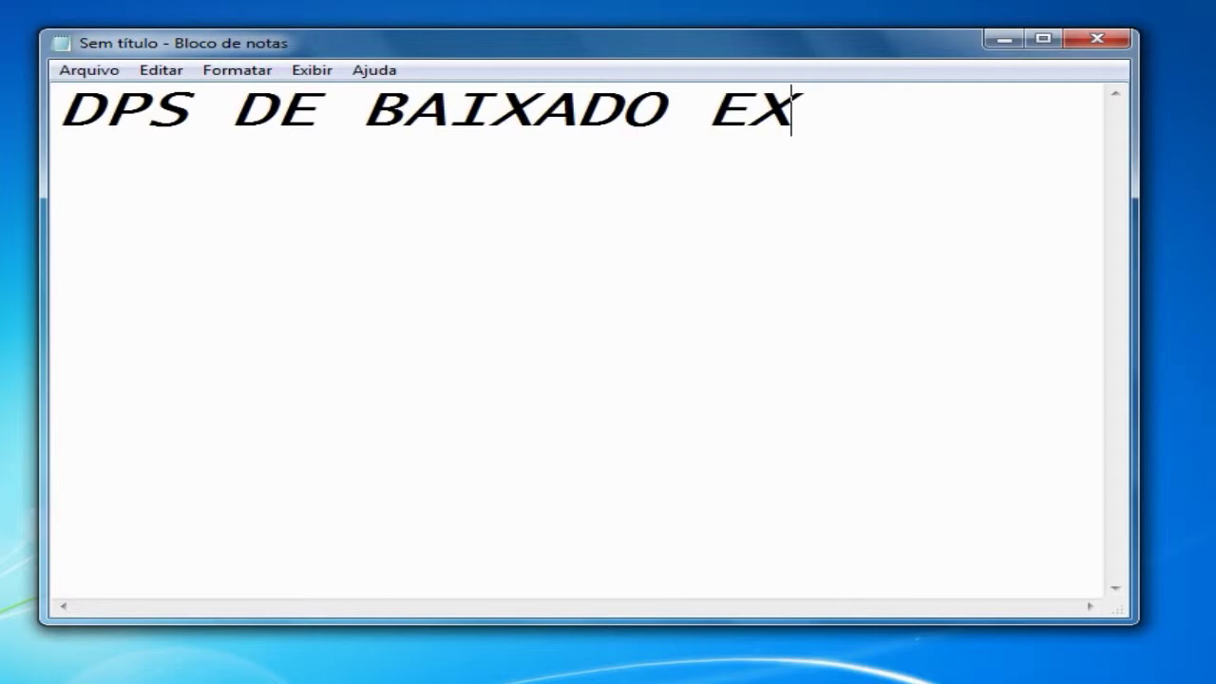
pyautogui.write('TRAIA C')
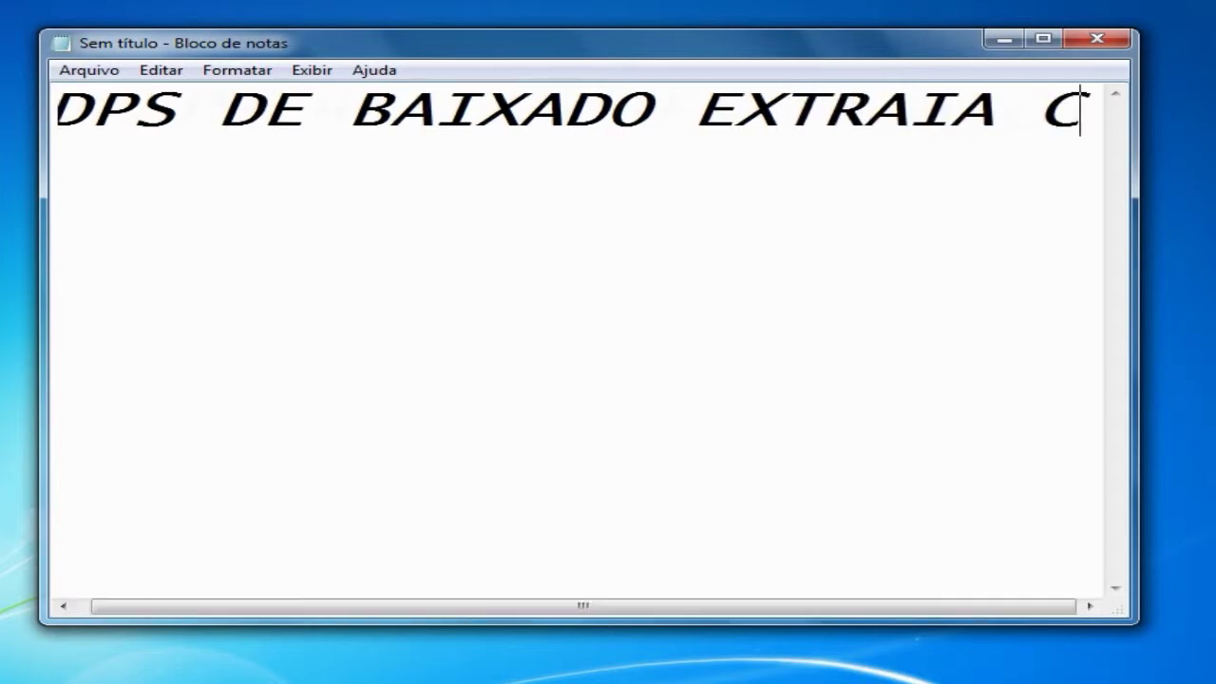
pyautogui.write('OM WIN')
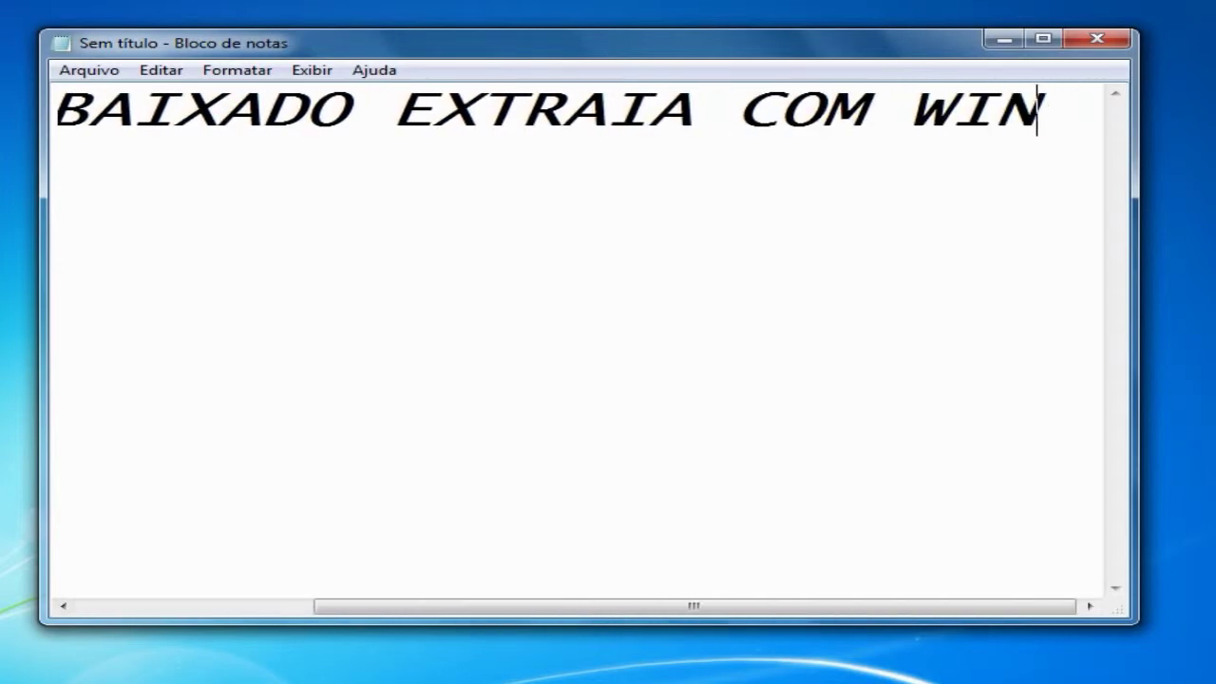
pyautogui.write('RAR , CADO')
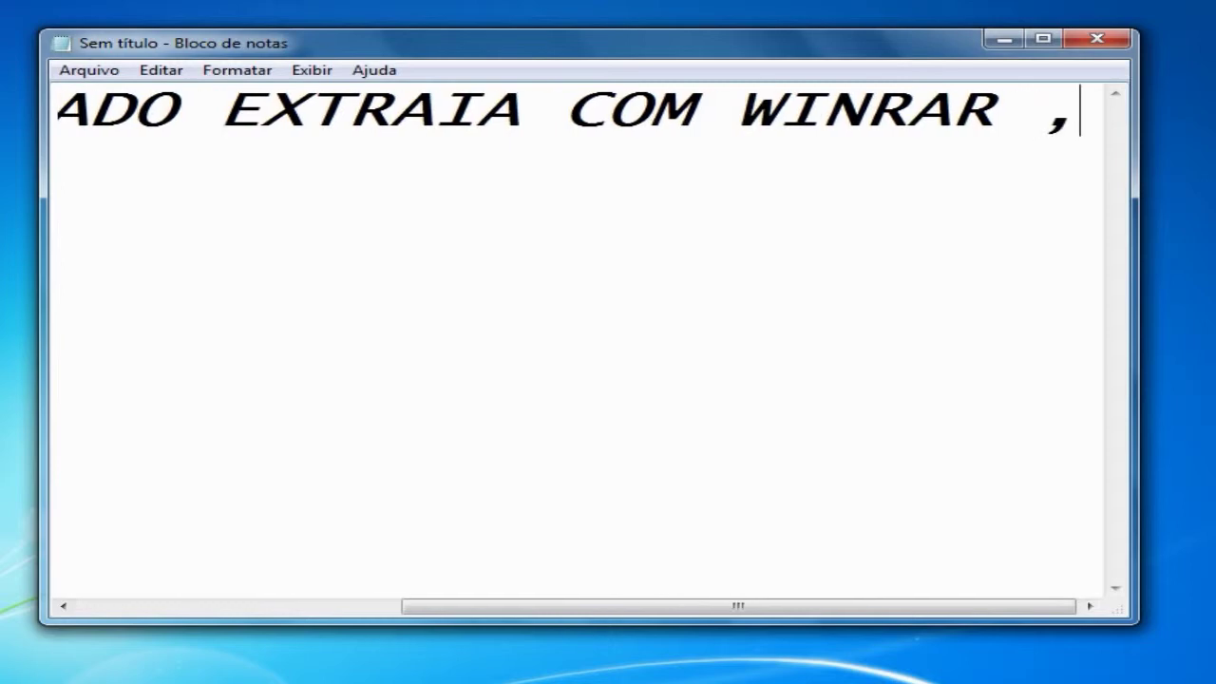
pyautogui.press('BackSpace')
pyautogui.press('BackSpace')
pyautogui.write('SO VC ')
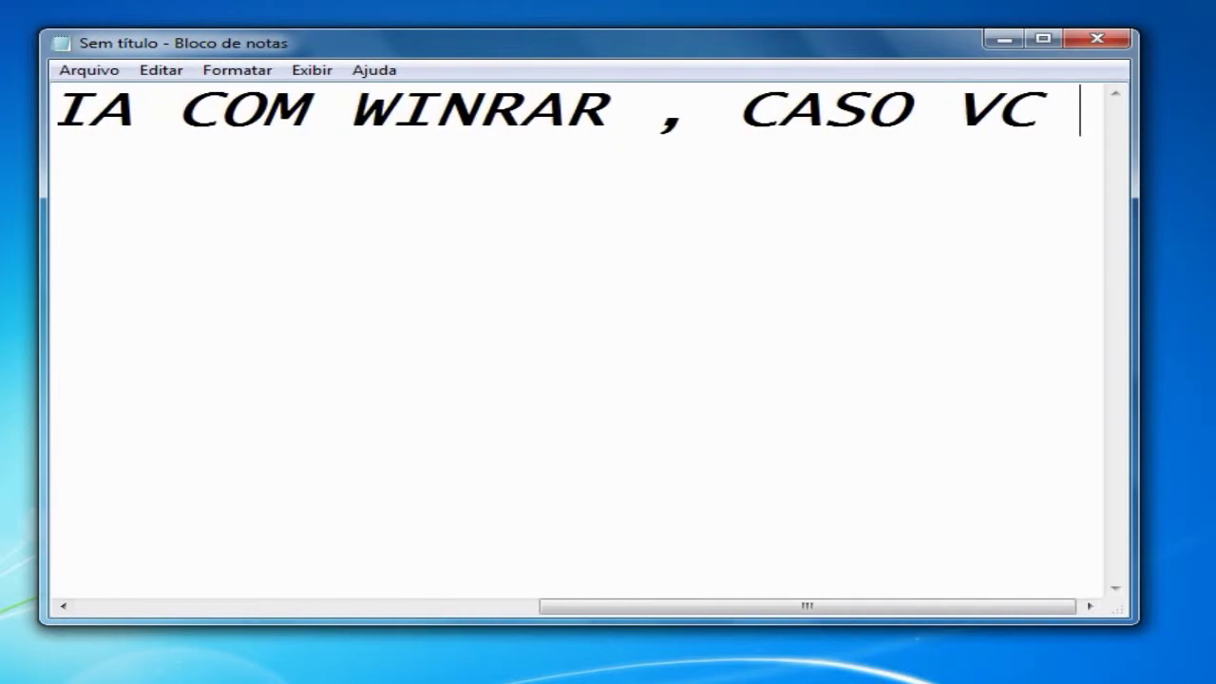
pyautogui.write('NAO TENH')
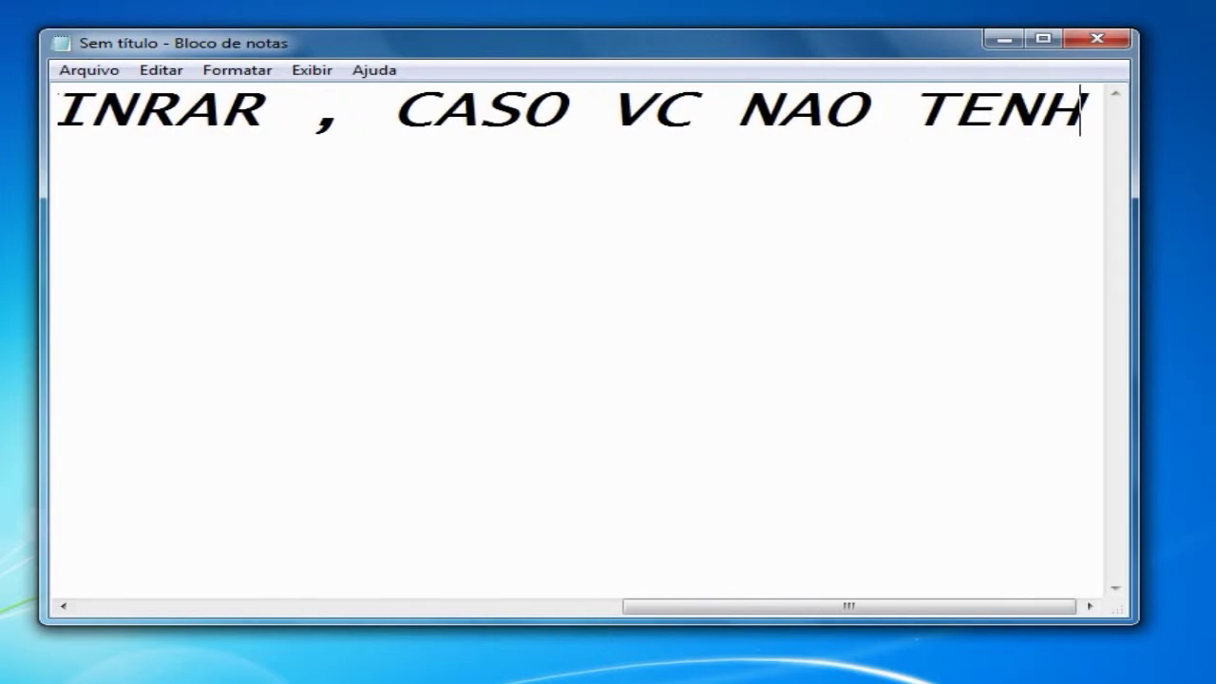
pyautogui.write('A BAIXE NO SITE')
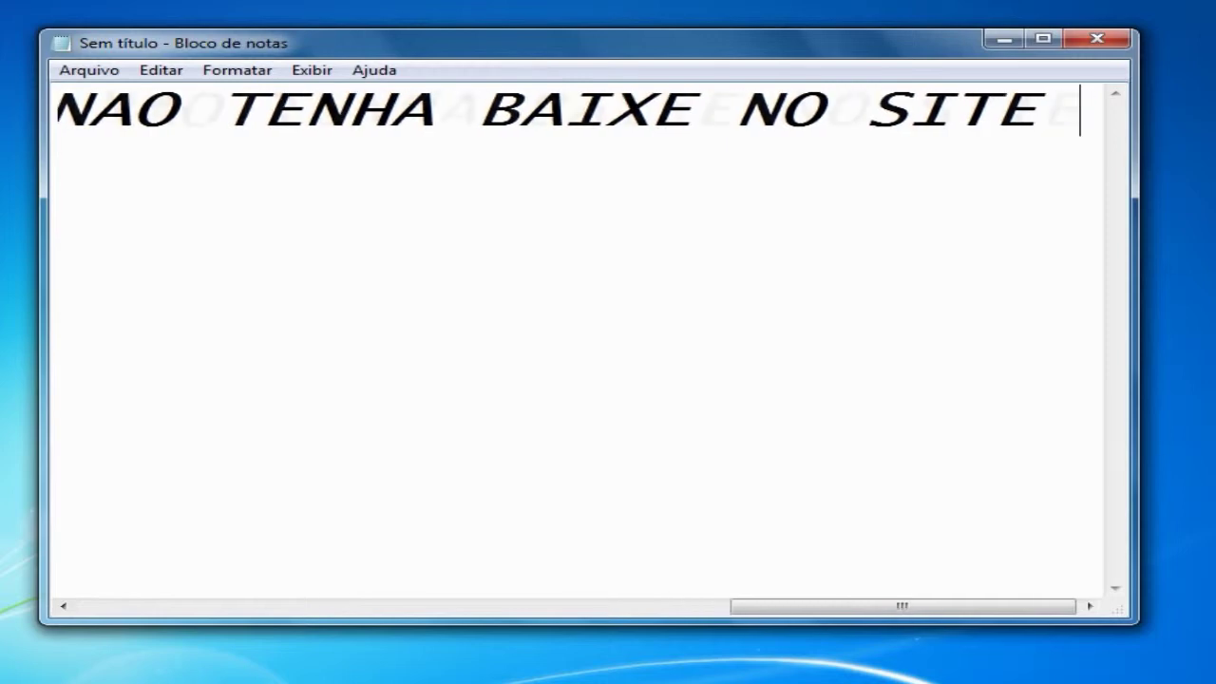
pyautogui.write(' DO BAI')
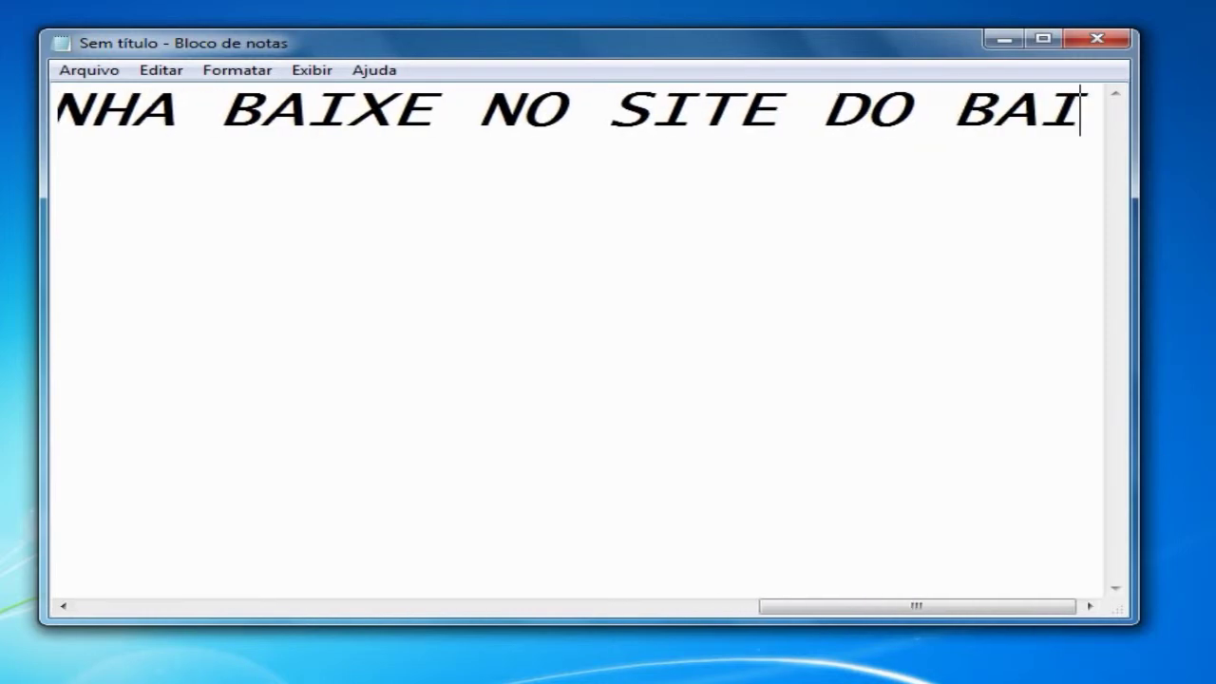
pyautogui.write('XADKI')
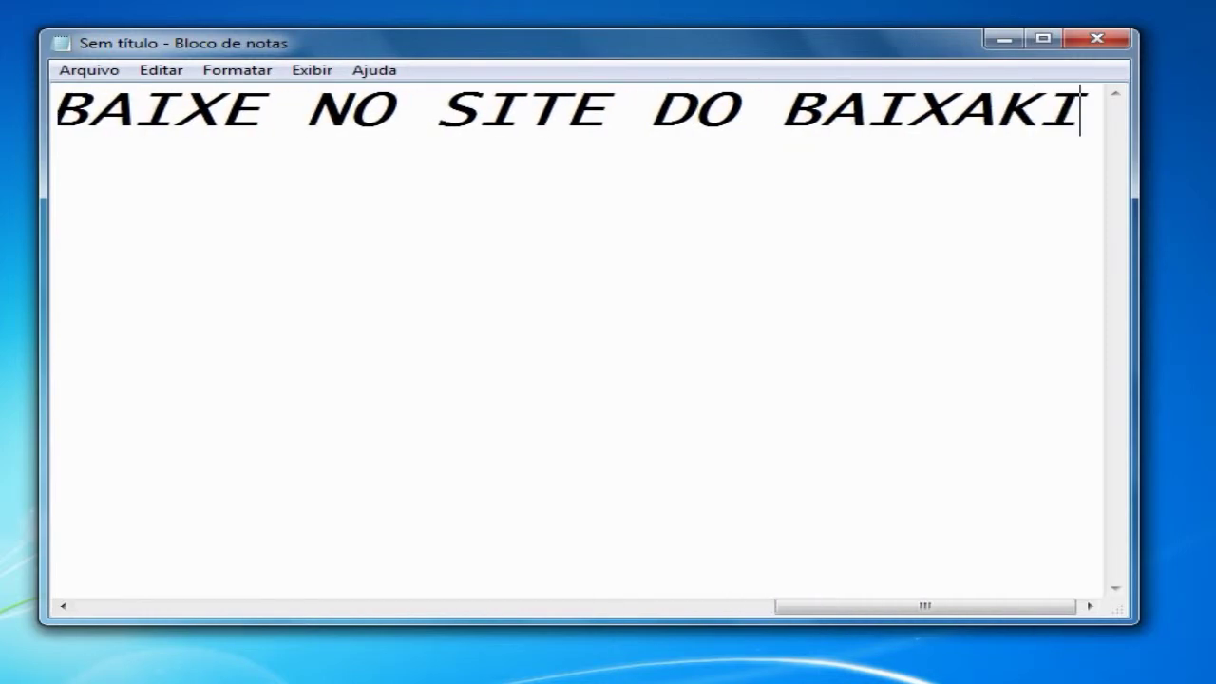
# Replace the note's text with "DEPOIS DE EXTRAIDO EXECUTE O ARQUIVO"
pyautogui.hotkey('ctrl', 'a')
pyautogui.press('BackSpace')
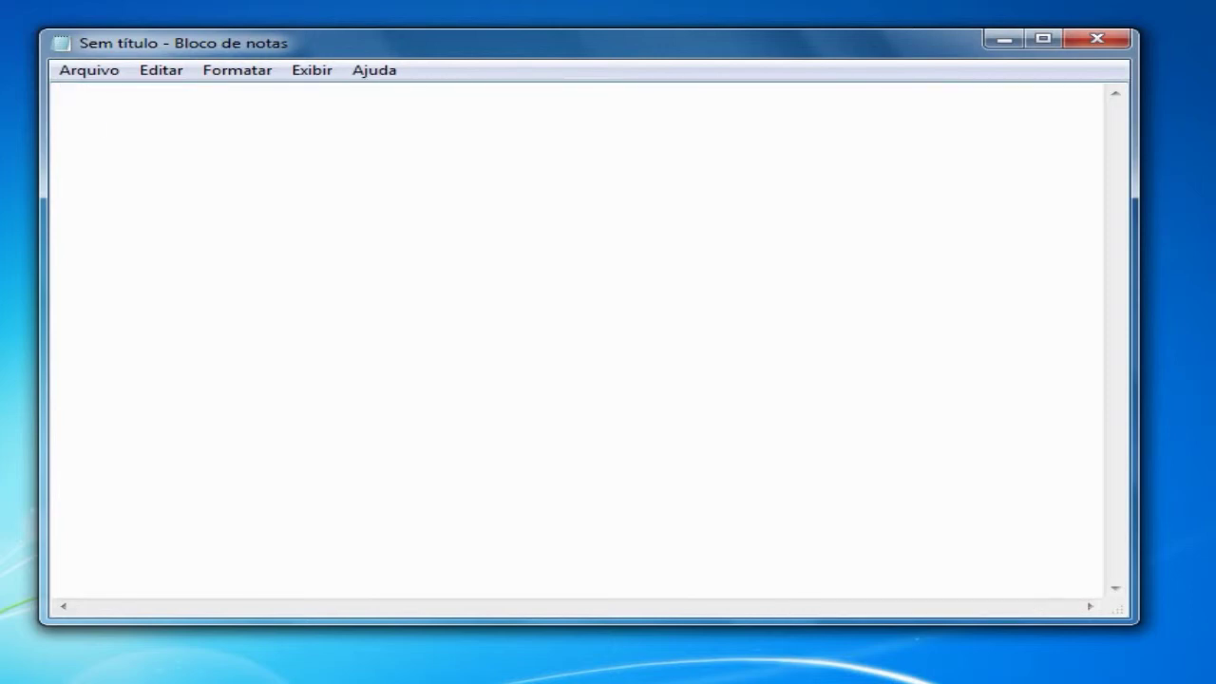
pyautogui.write('DEPOIS DE EXTRAI')
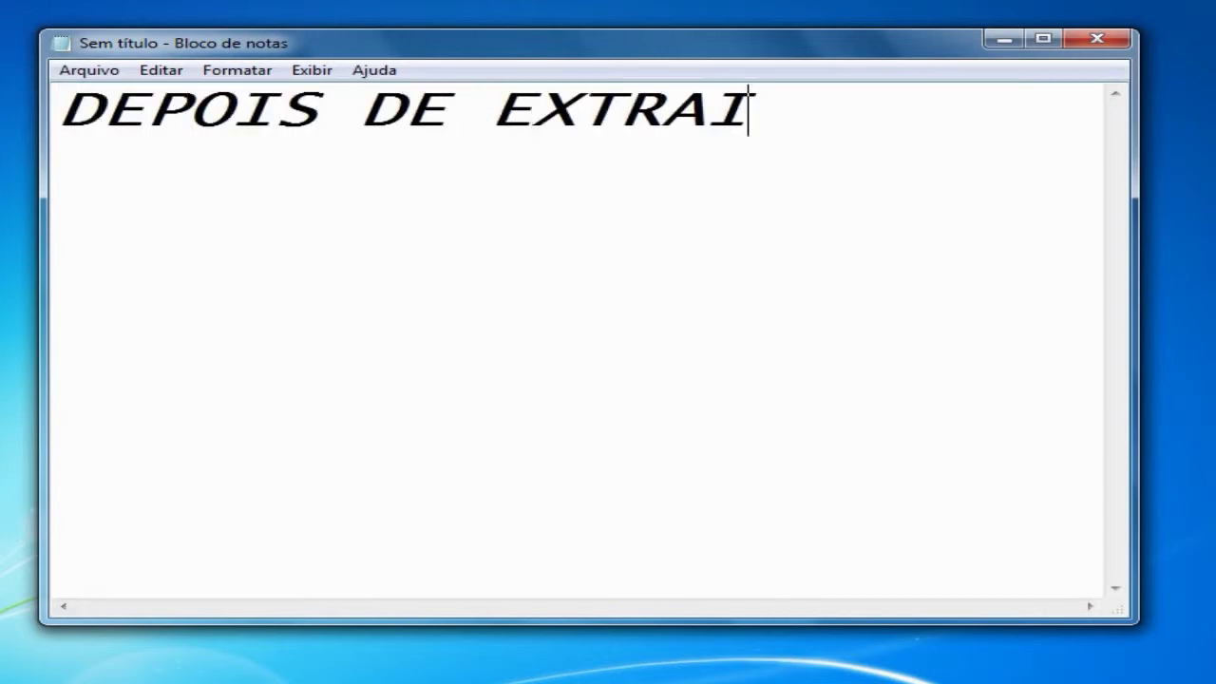
pyautogui.write('DO EXEC')
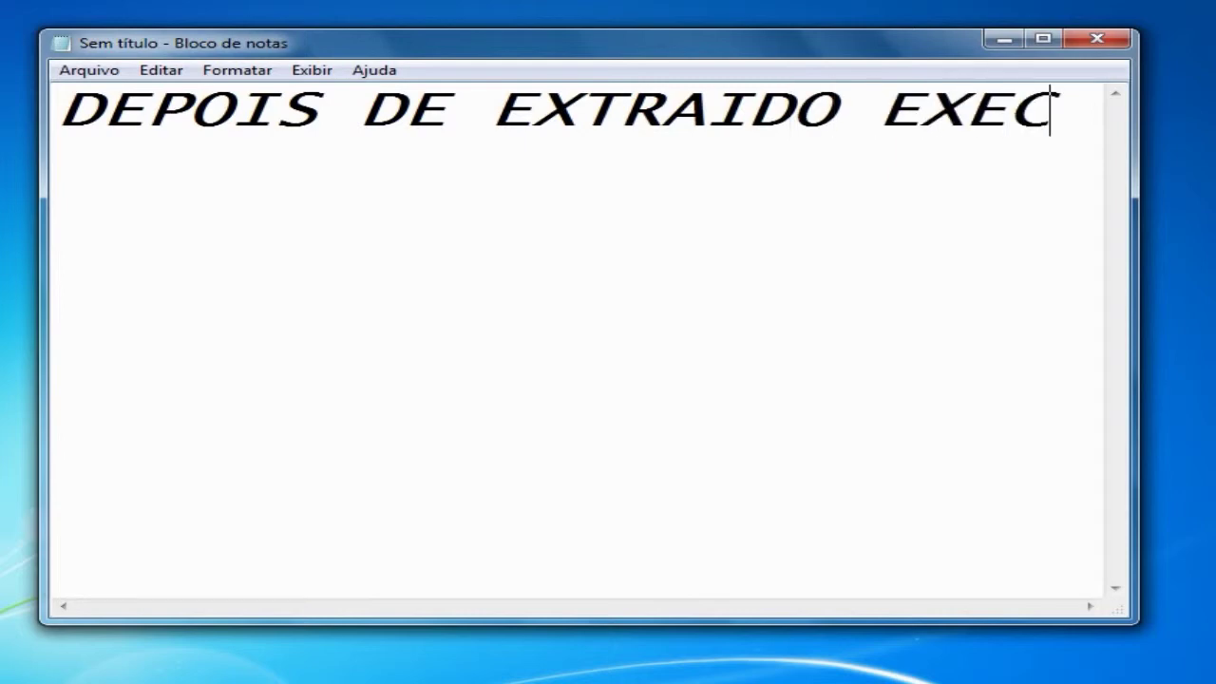
pyautogui.write('UTE O ARQUIVO')
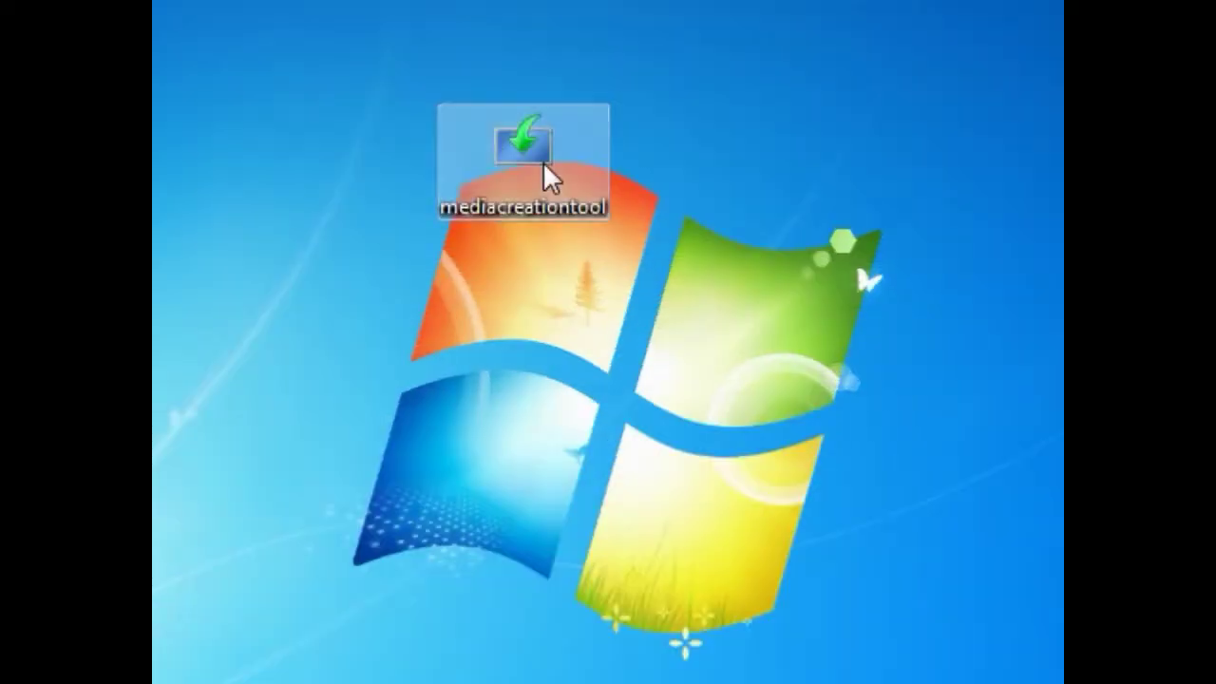
# Run the mediacreationtool file from the desktop to open the Windows Installation Media Creation Tool
pyautogui.doubleClick(545, 166)
pyautogui.click(690, 423)
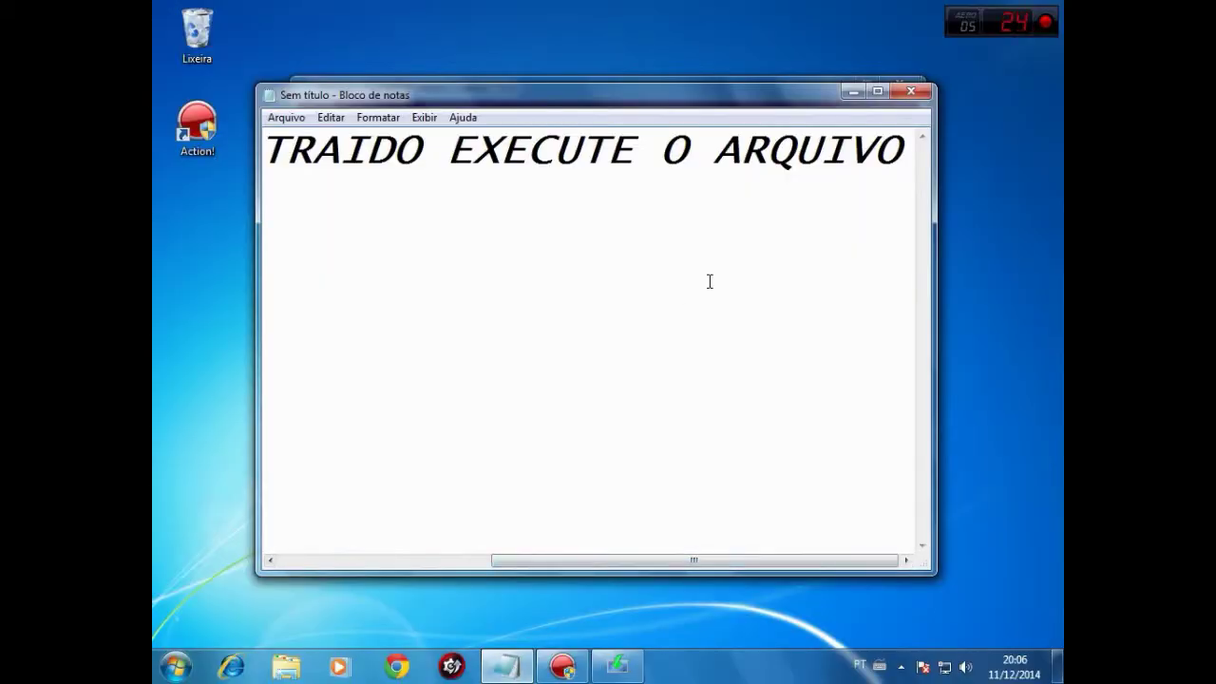
# Move the note window below the creation tool's selection fields and replace its text with "AQUI VC ESCOLHE A VERSAO INDIOMA E A VERSAO"
pyautogui.hotkey('ctrl', 'a')
pyautogui.press('BackSpace')
pyautogui.moveTo(604, 89); pyautogui.dragTo(634, 421)
pyautogui.write('AQUI ')
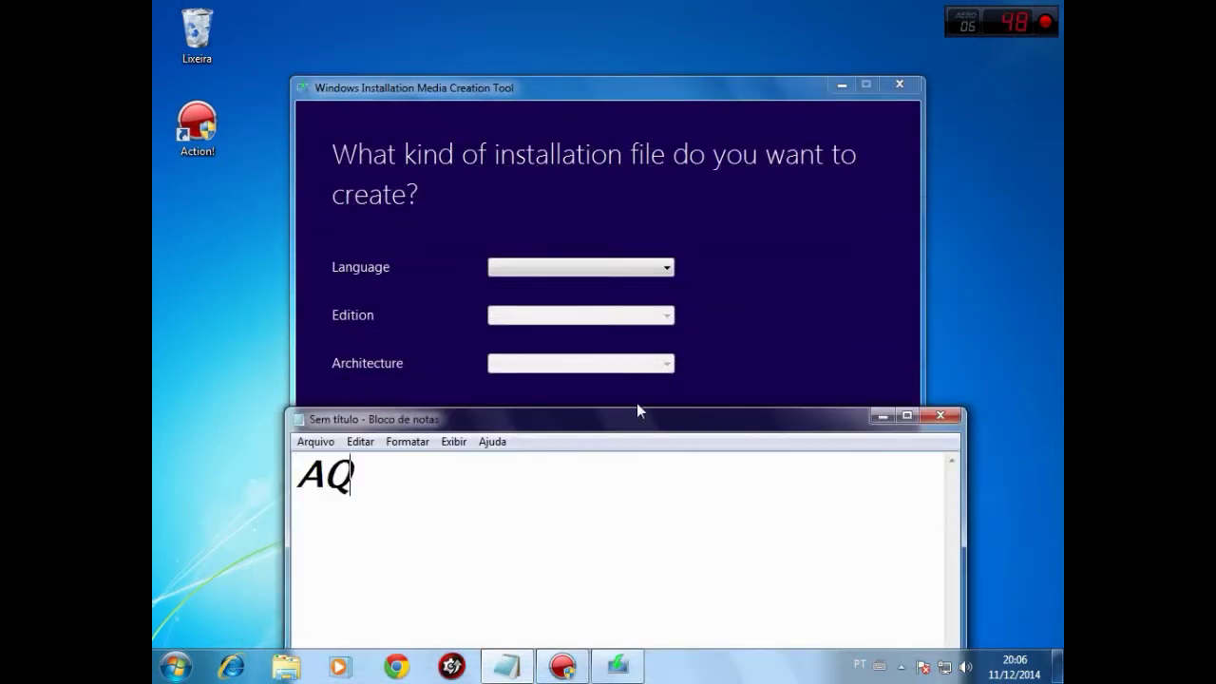
pyautogui.write('VC ESCP')
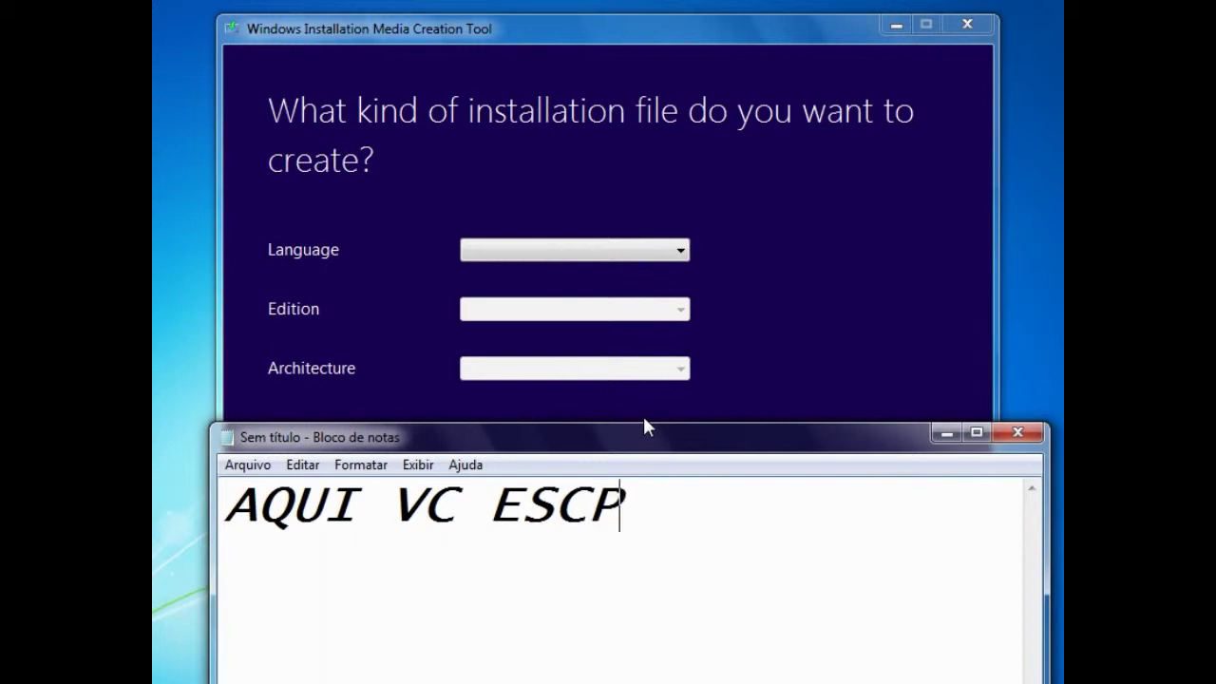
pyautogui.press('BackSpace')
pyautogui.write('OLH')
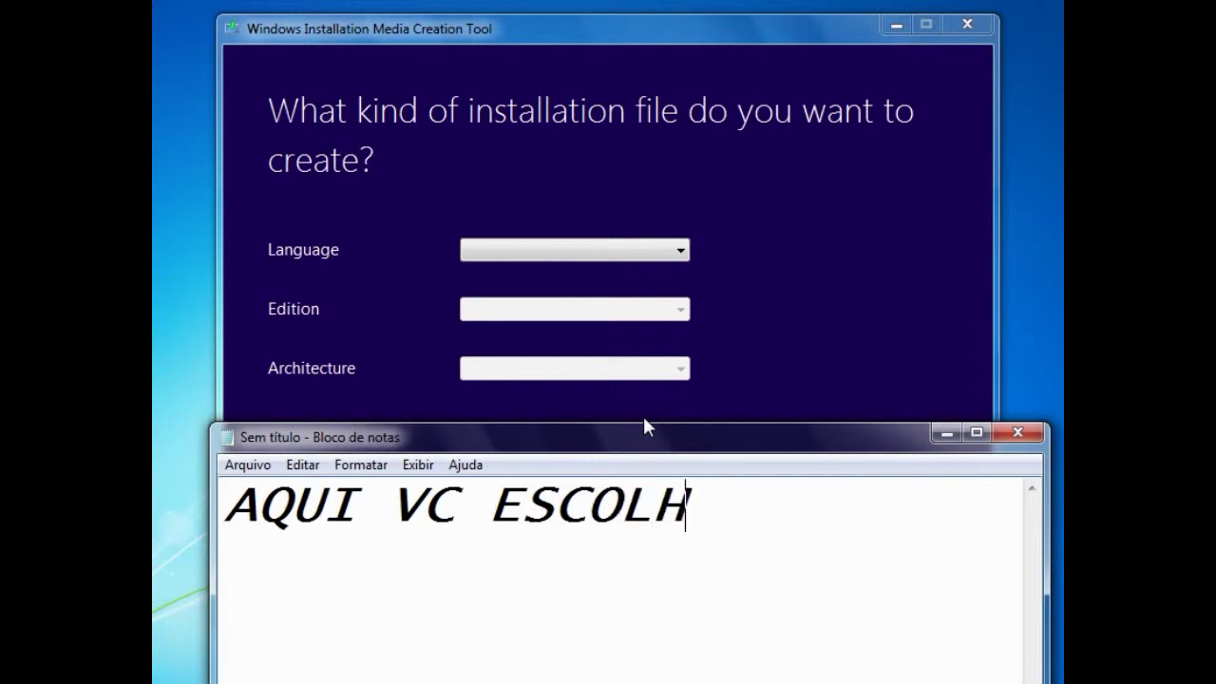
pyautogui.write('E A VERS')
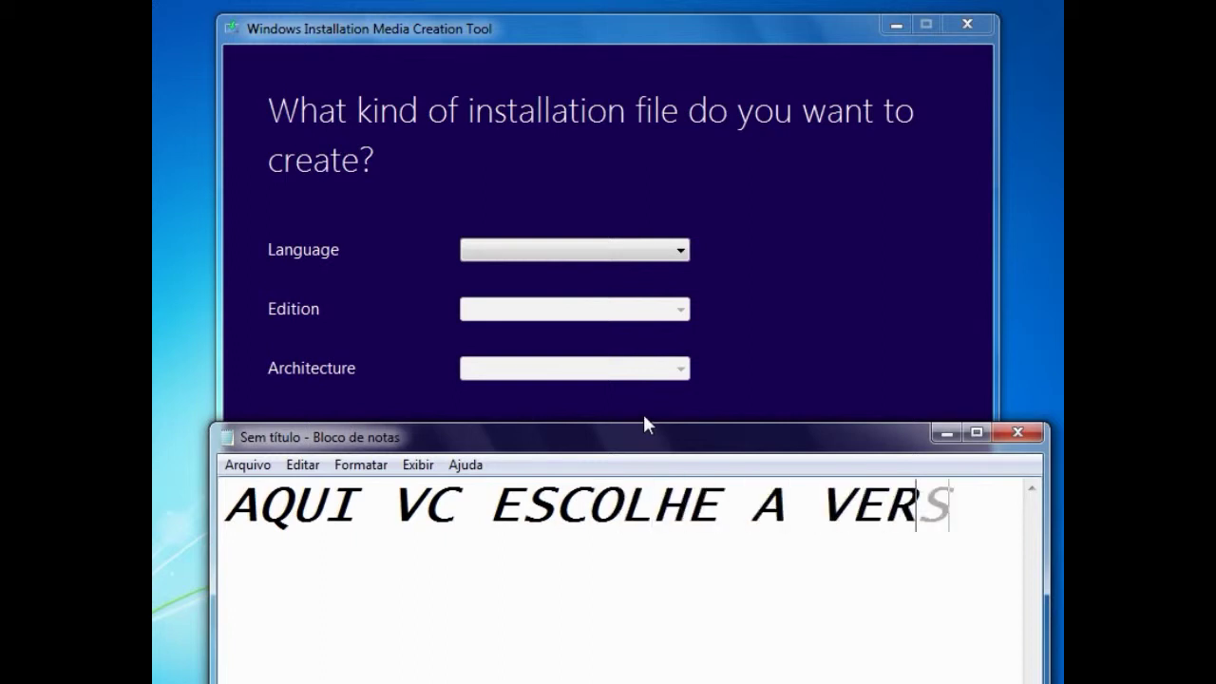
pyautogui.write('AO INDIOMA ')
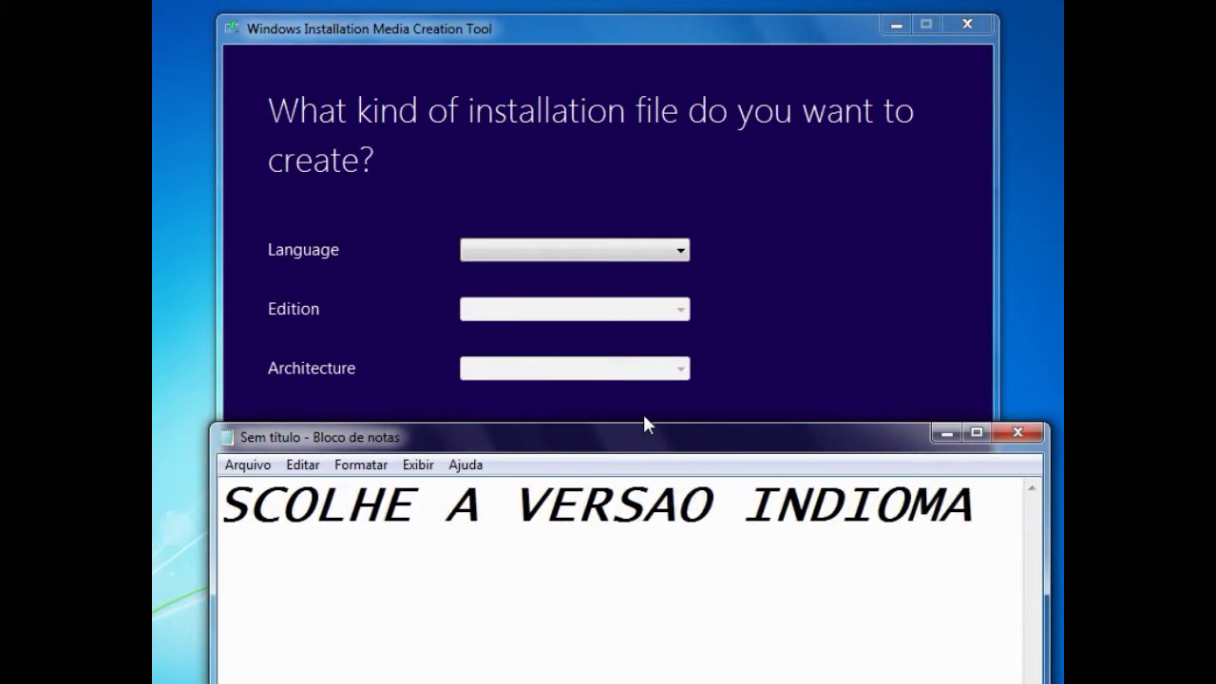
pyautogui.write('E A VERSAO')
# Clear all text from the note and minimize its window to uncover the creation tool
pyautogui.hotkey('ctrl', 'a')
pyautogui.press('BackSpace')
pyautogui.click(946, 435)
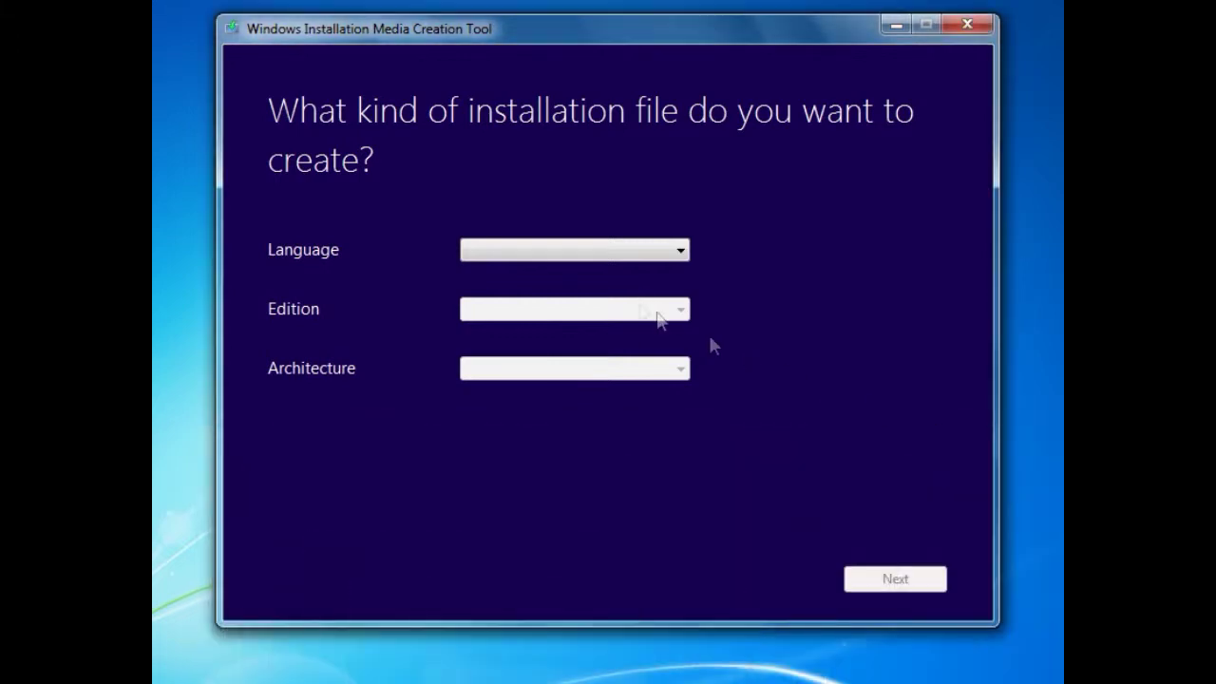
# Set the installation file to Português (Brasil) - pt-br, Windows 8.1 Single Language, 64-bit (x64), and continue to the save location page
pyautogui.click(652, 251)
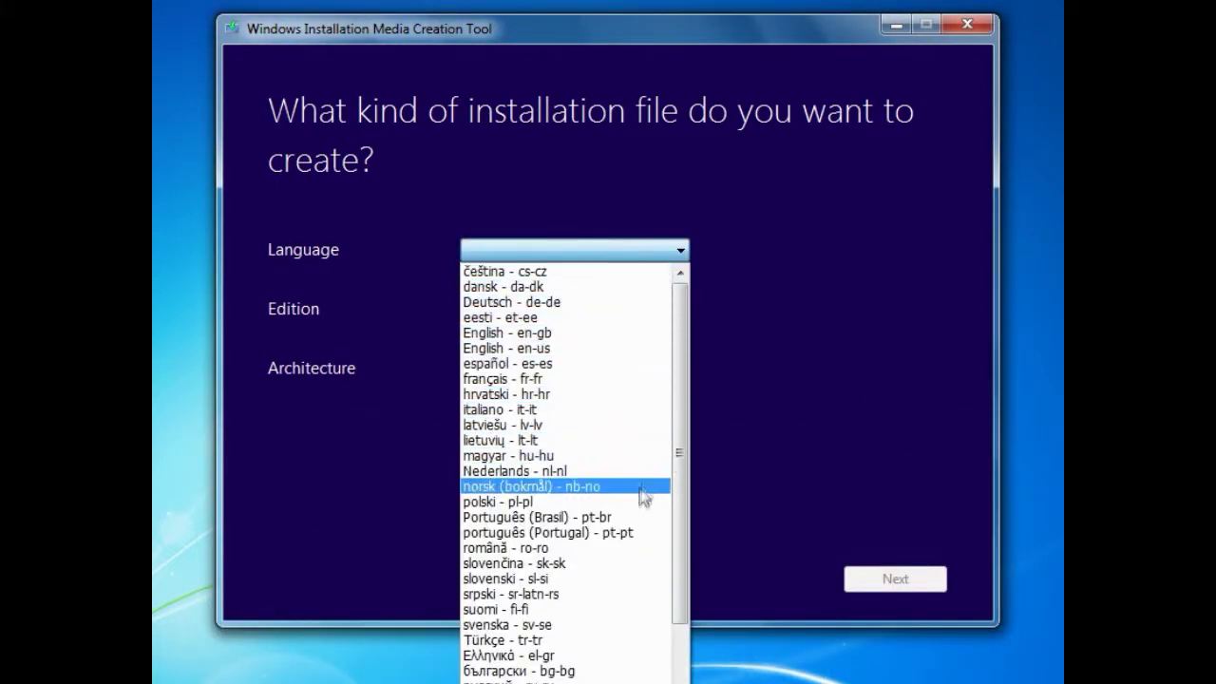
pyautogui.click(646, 517)
pyautogui.click(626, 315)
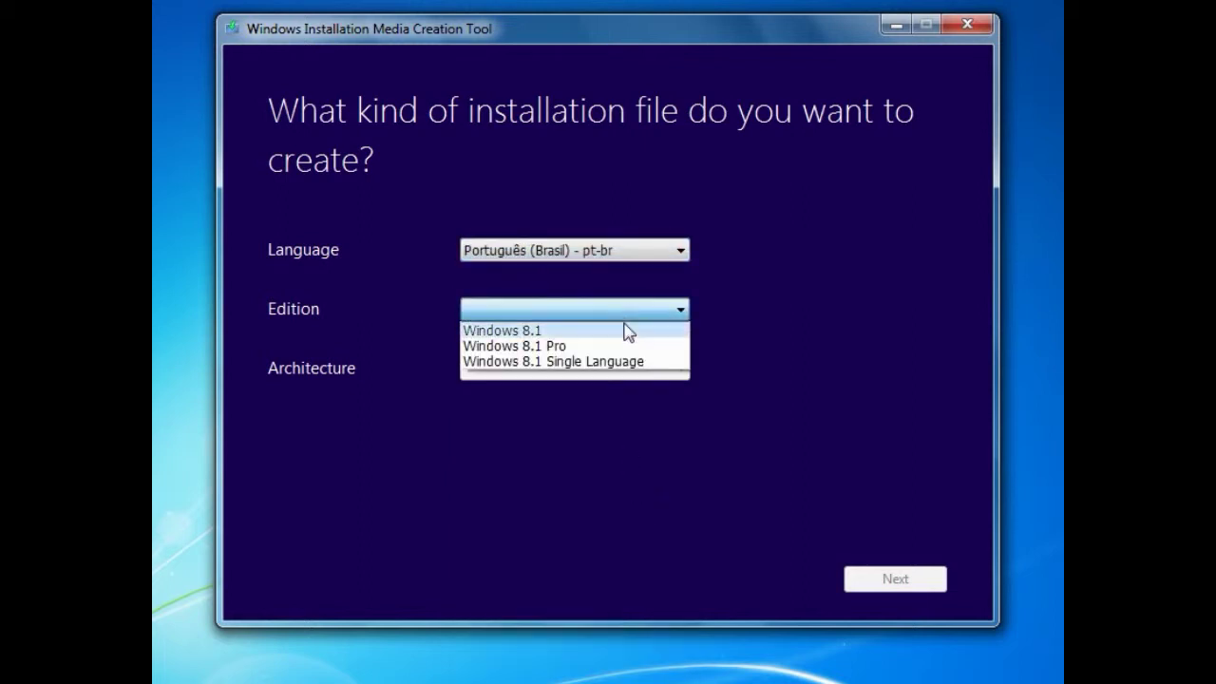
pyautogui.click(621, 361)
pyautogui.click(622, 371)
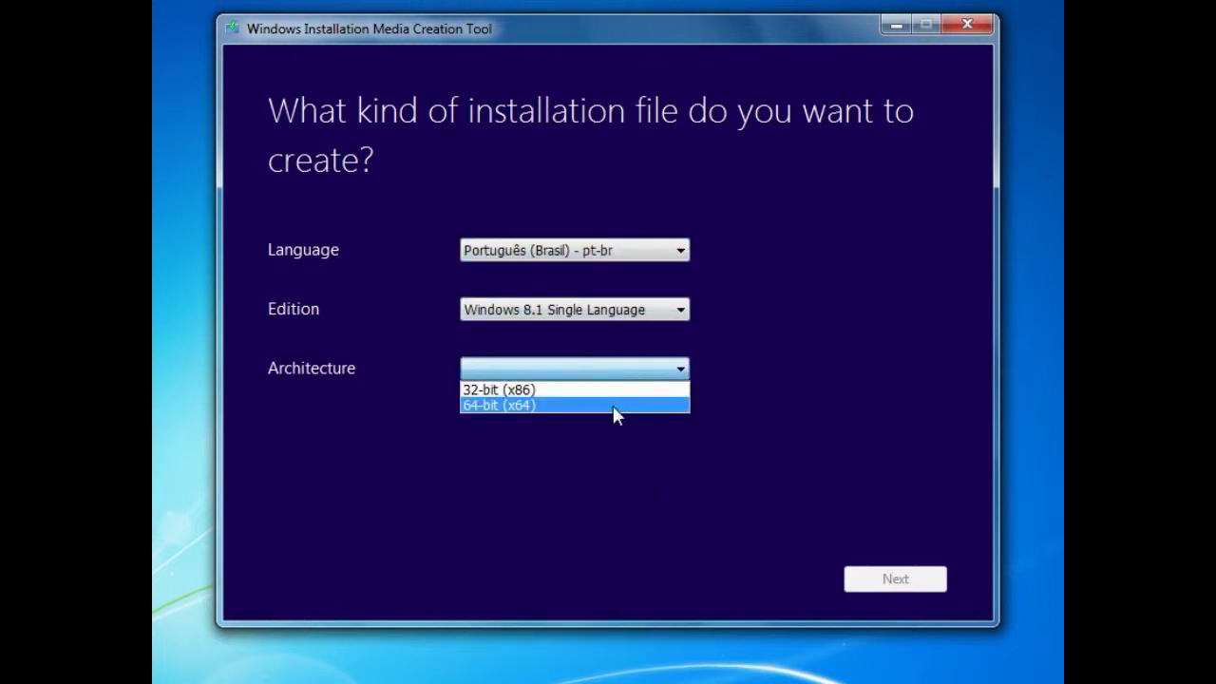
pyautogui.click(613, 405)
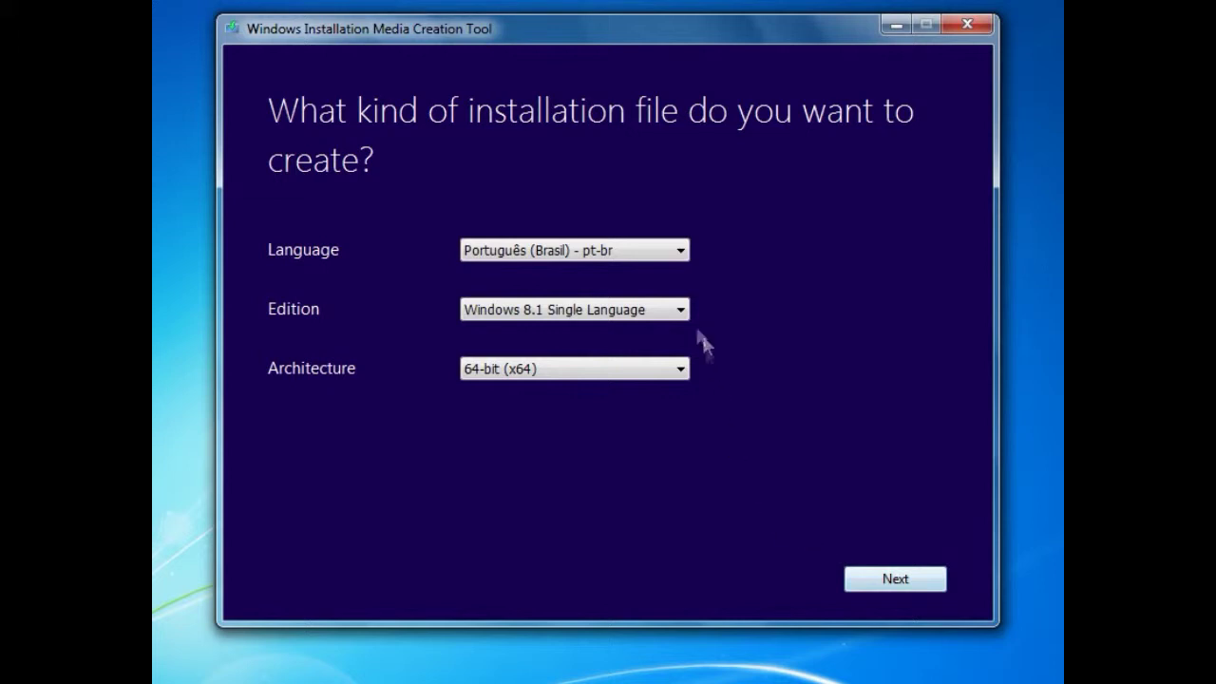
pyautogui.click(888, 581)
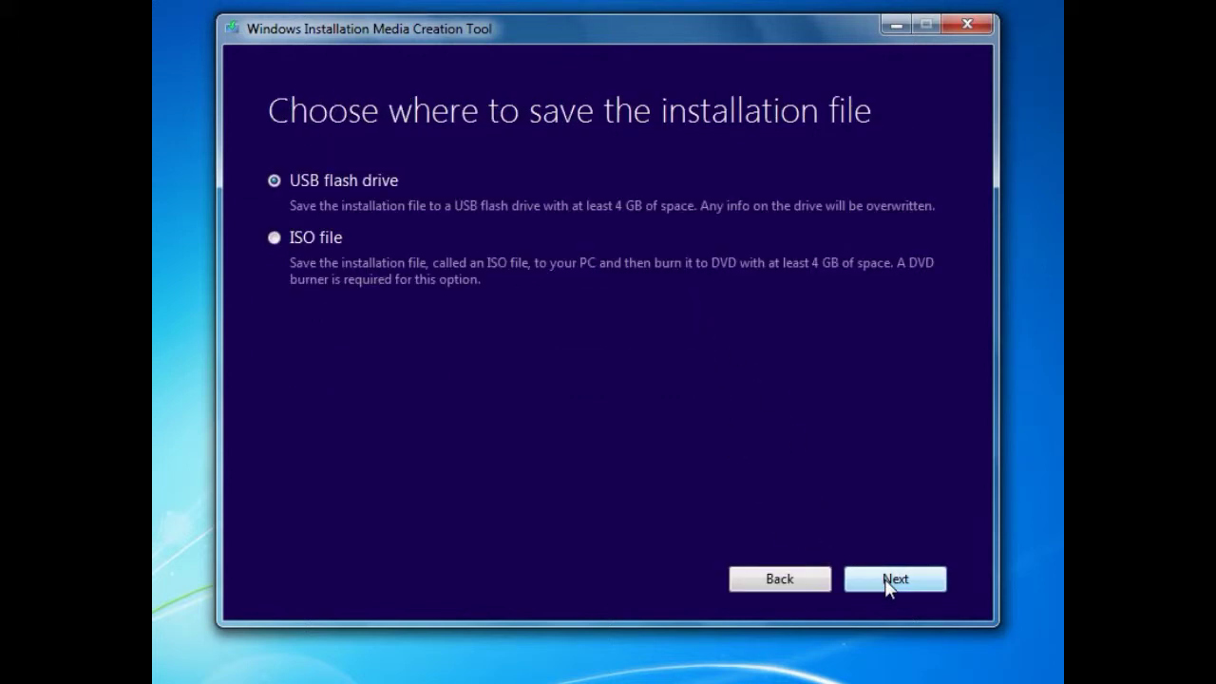
# Choose ISO file as the save option and write "AGR SELECIONE COMO QUER O ARQUIVO EU PREFIRO BAIXAR EM ISO" in the note
pyautogui.click(274, 238)
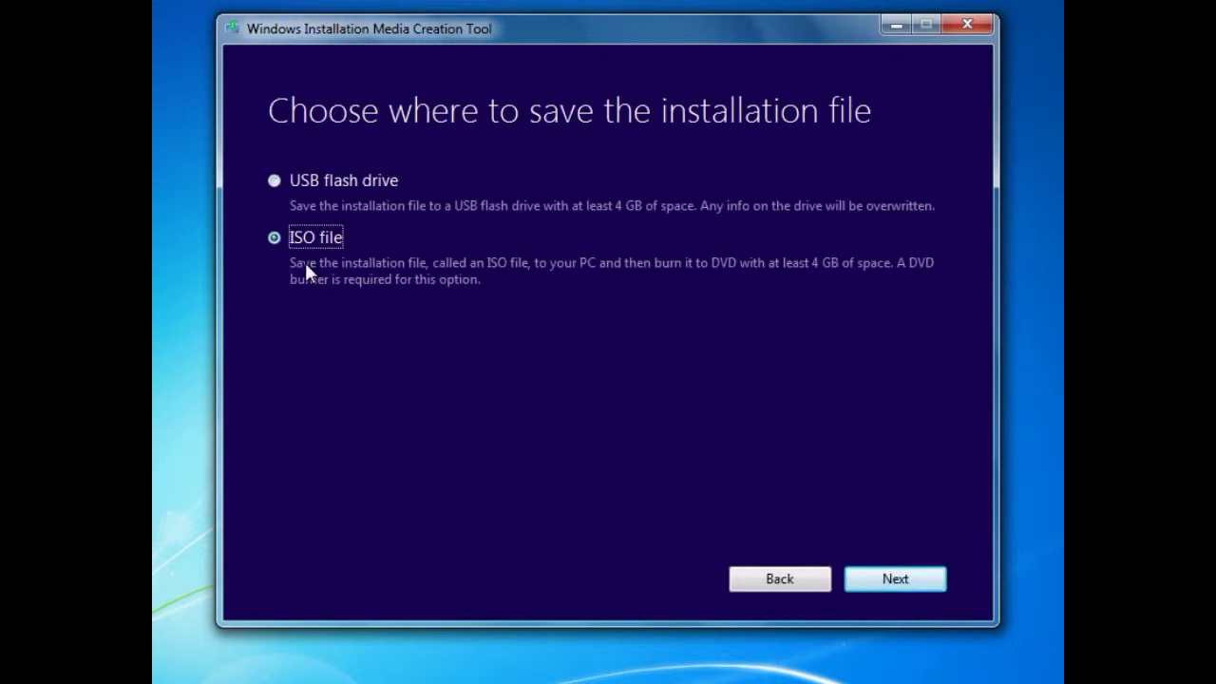
pyautogui.hotkey('alt', 'Tab')
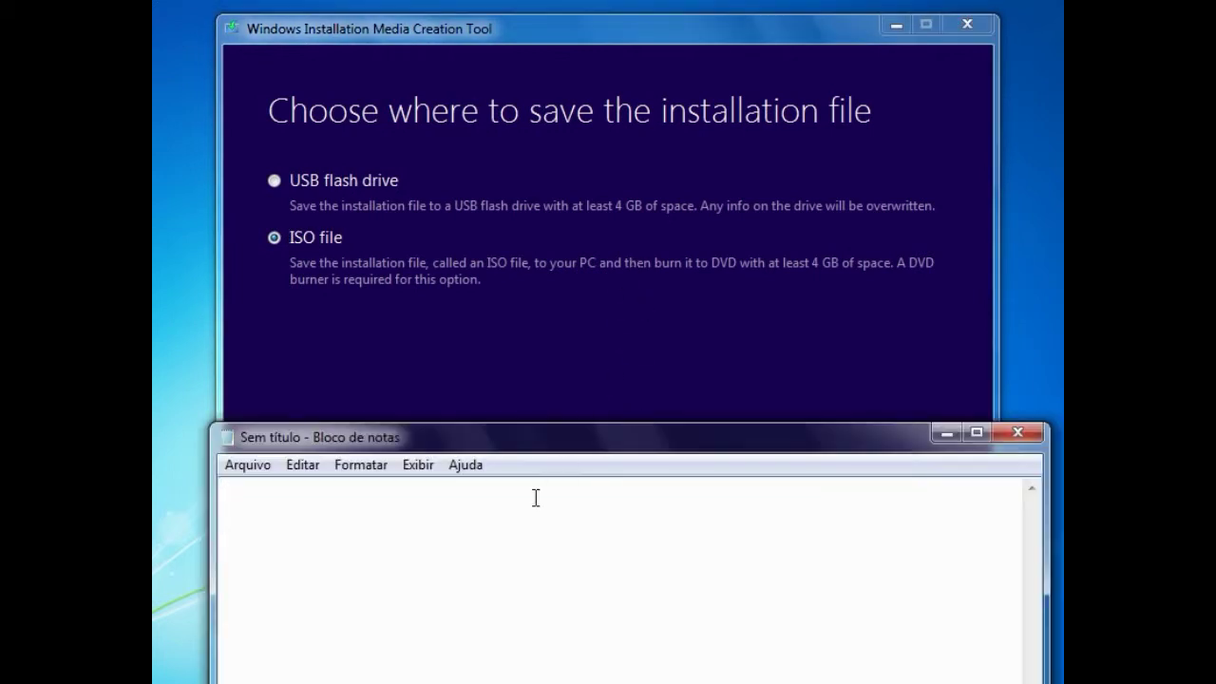
pyautogui.write('AGR S')
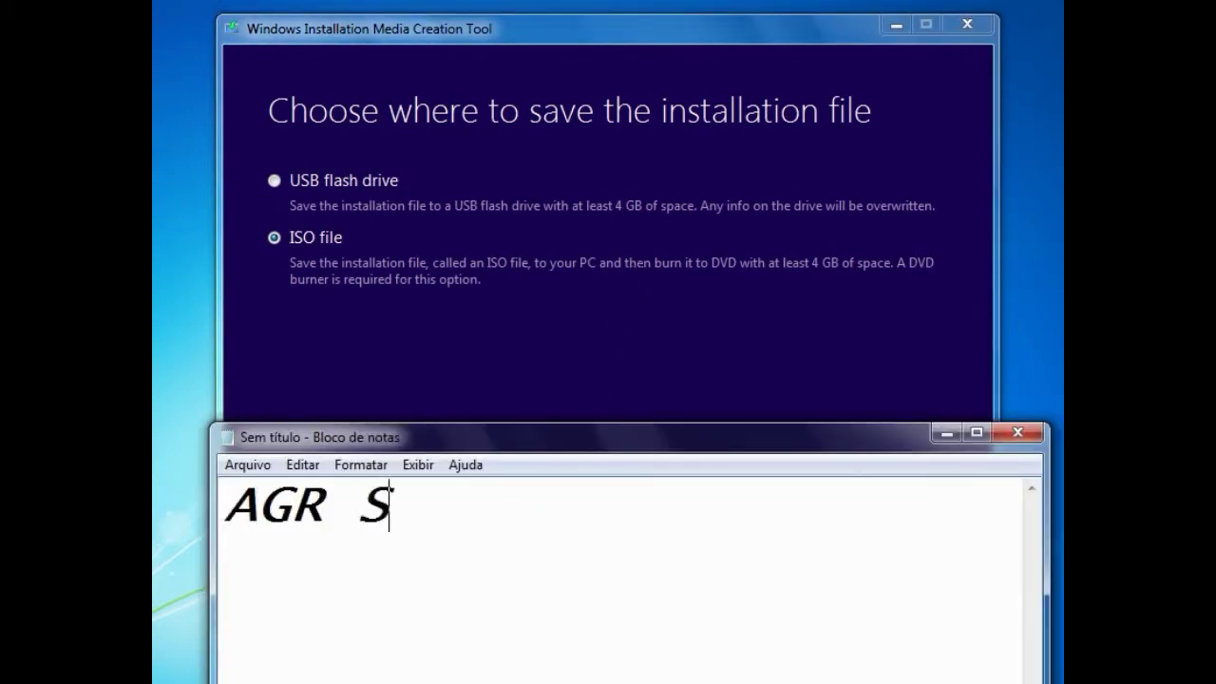
pyautogui.write('ELECIONE O')
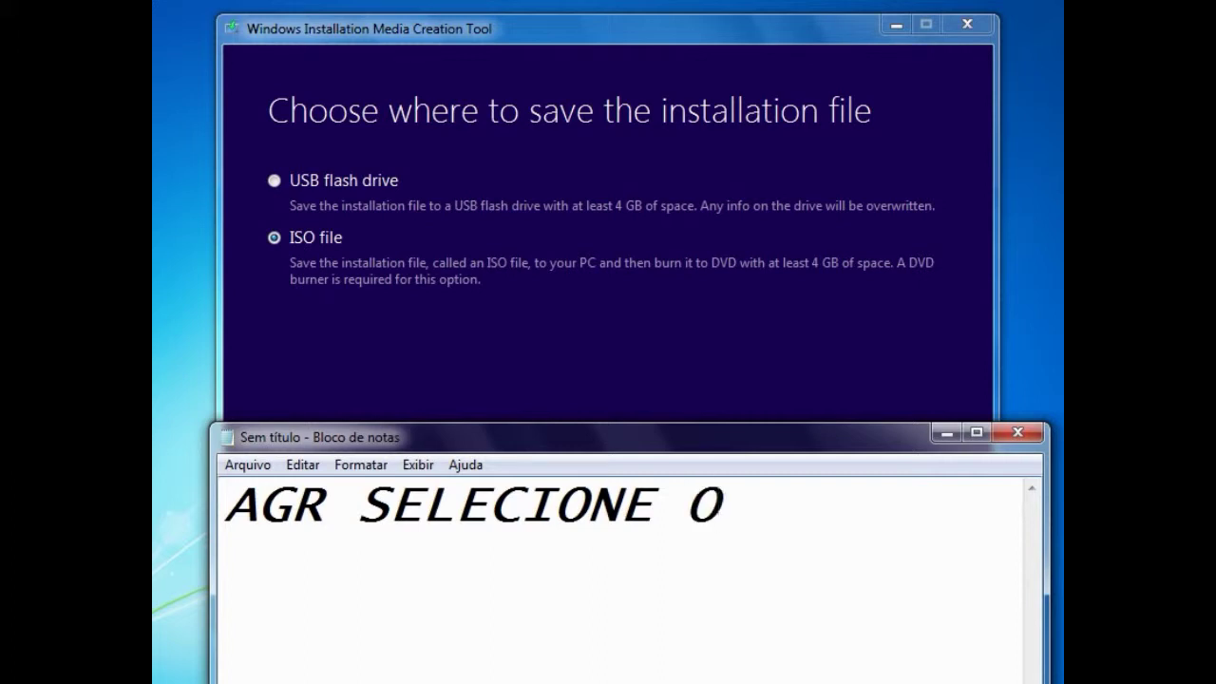
pyautogui.press('BackSpace')
pyautogui.write('COMO Q')
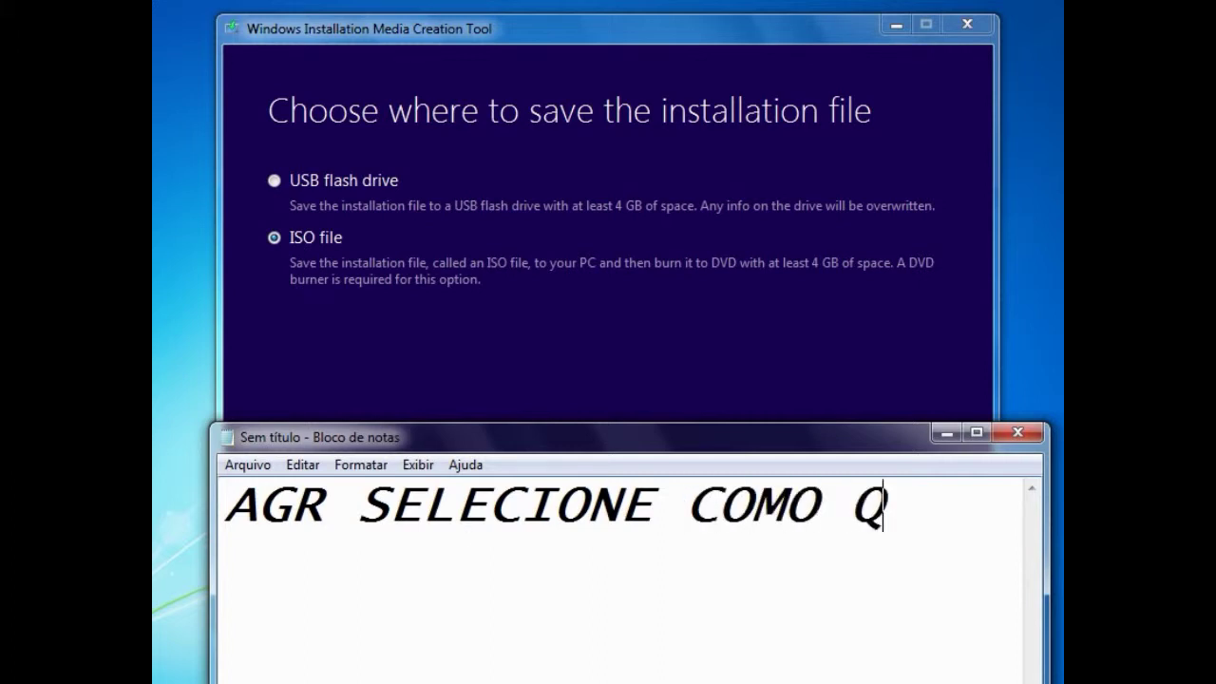
pyautogui.write('UER O AR')
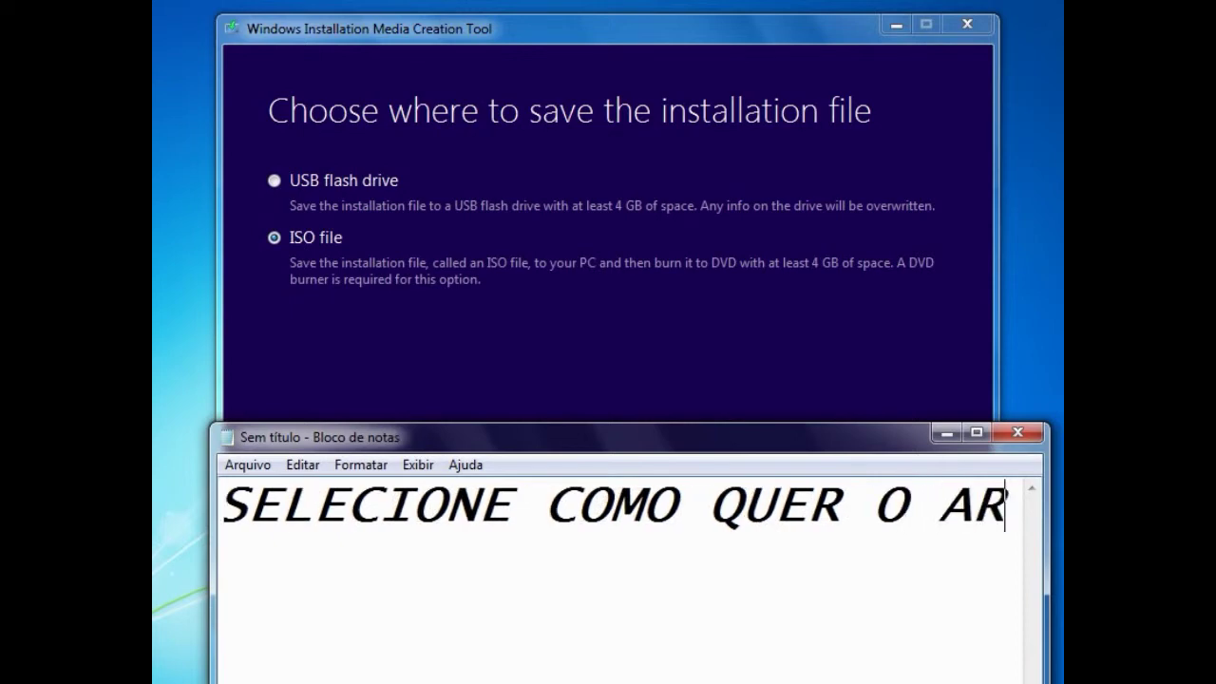
pyautogui.write('QUIVO ')
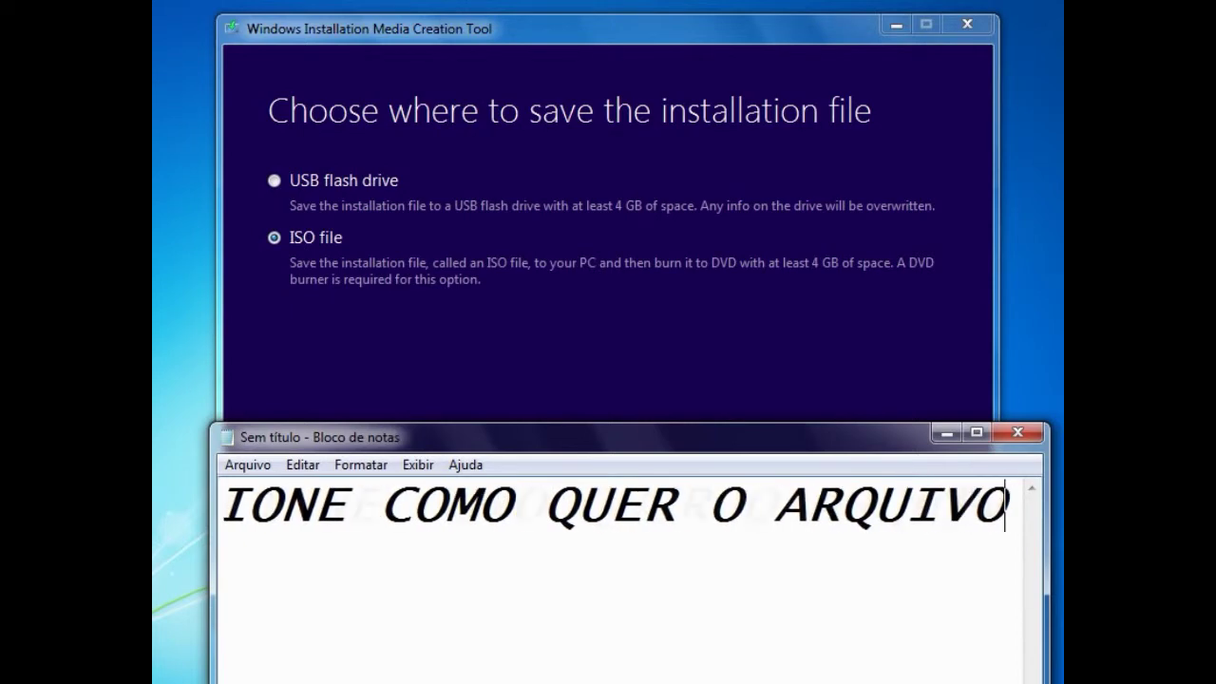
pyautogui.write('EU ')
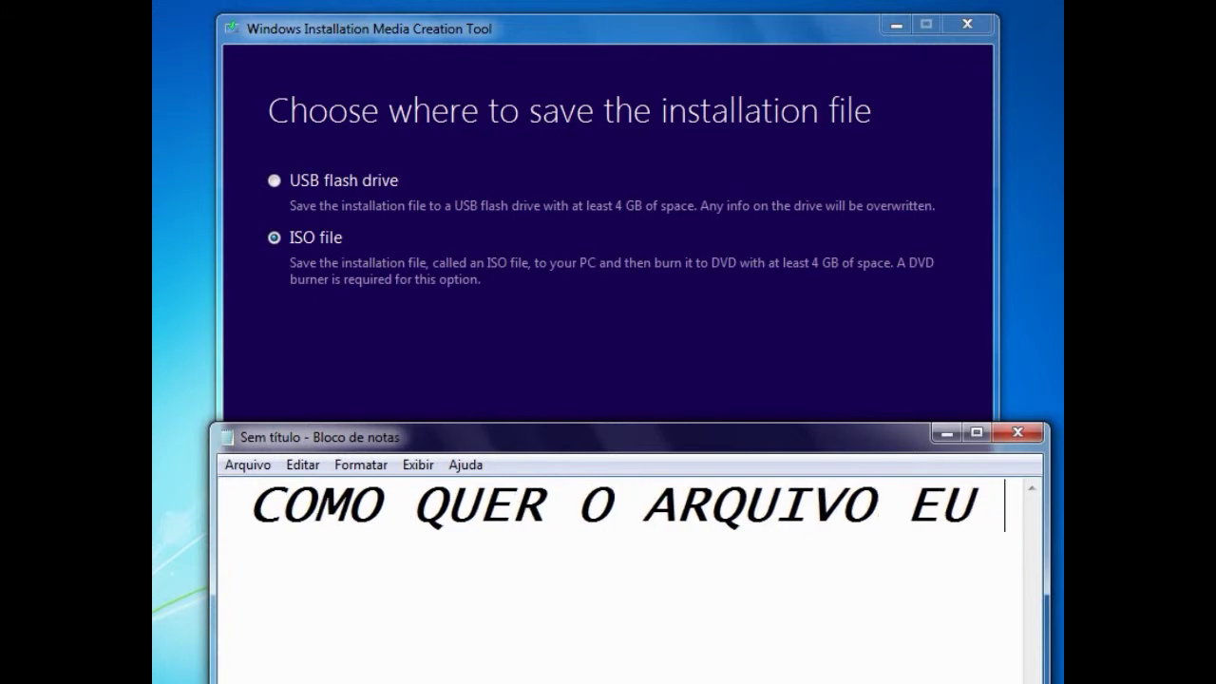
pyautogui.write('PREF')
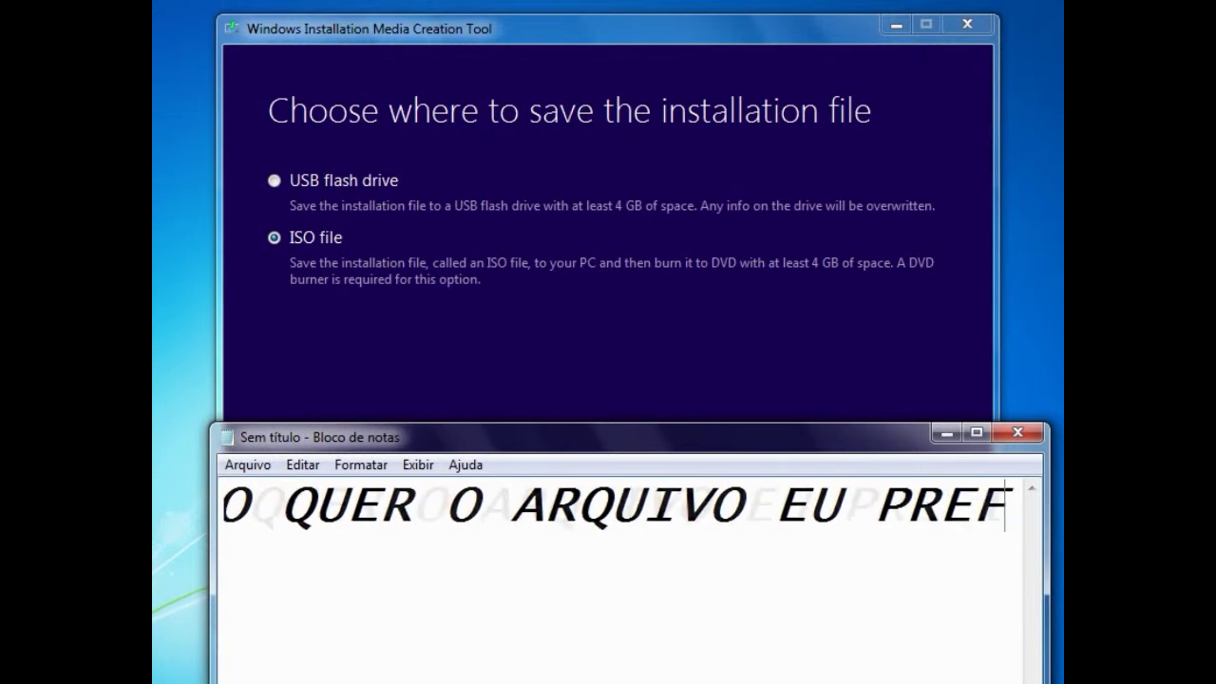
pyautogui.write('IRO BAIXA')
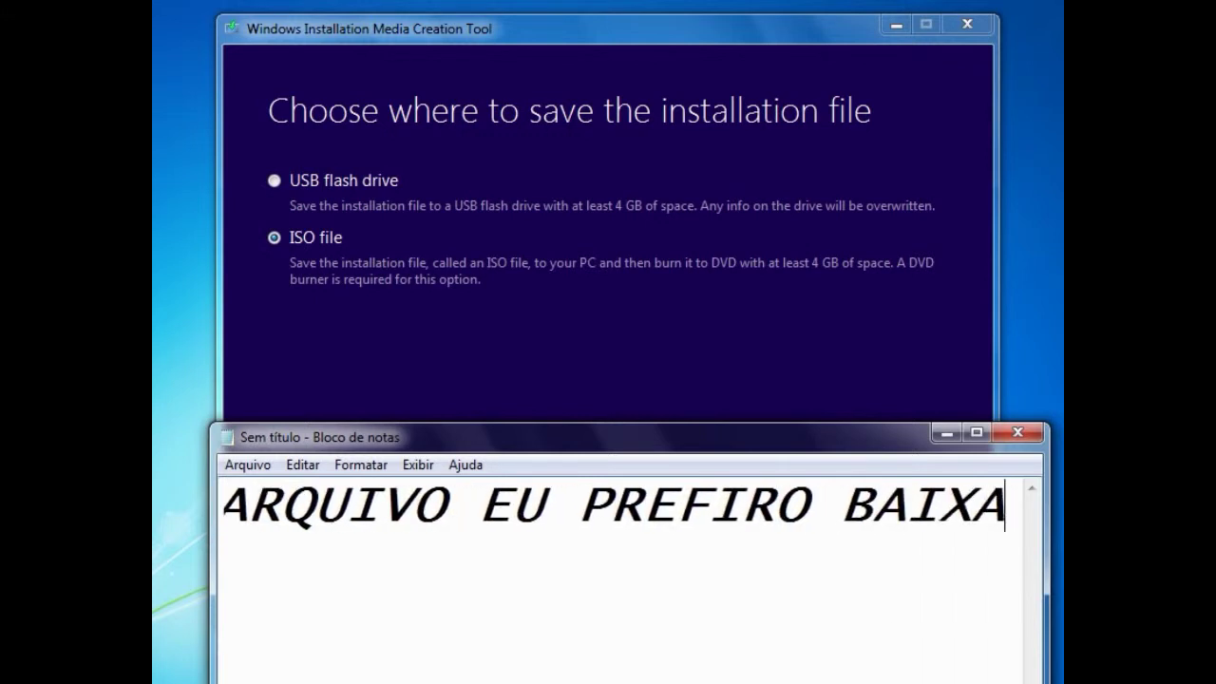
pyautogui.write('R EM ISO')
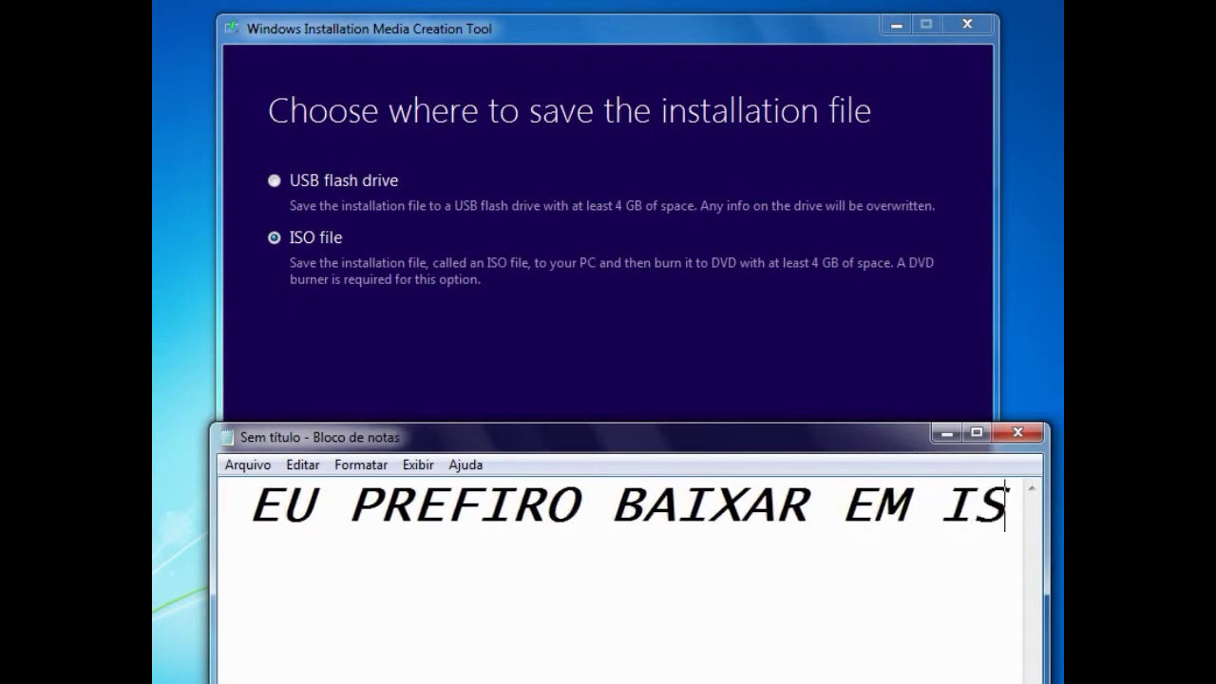
# Clear and minimize the note, and continue from the ISO file option to the dialog for choosing the save location
pyautogui.hotkey('ctrl', 'a')
pyautogui.press('BackSpace')
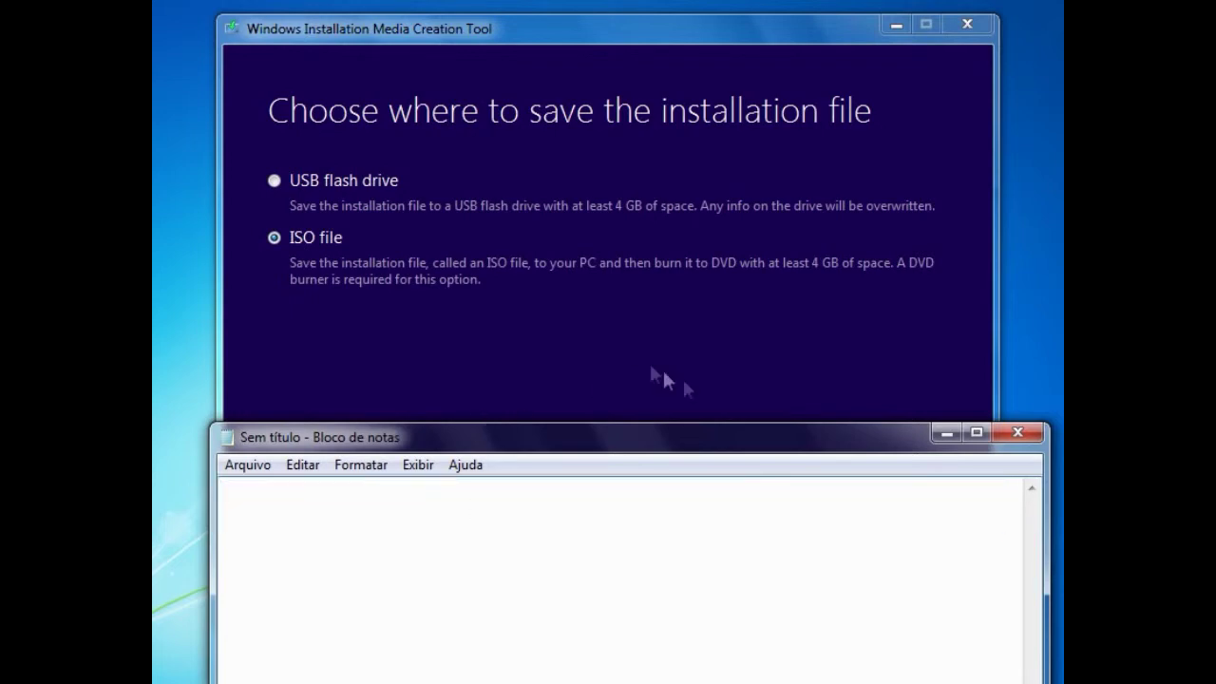
pyautogui.click(947, 434)
pyautogui.click(896, 581)
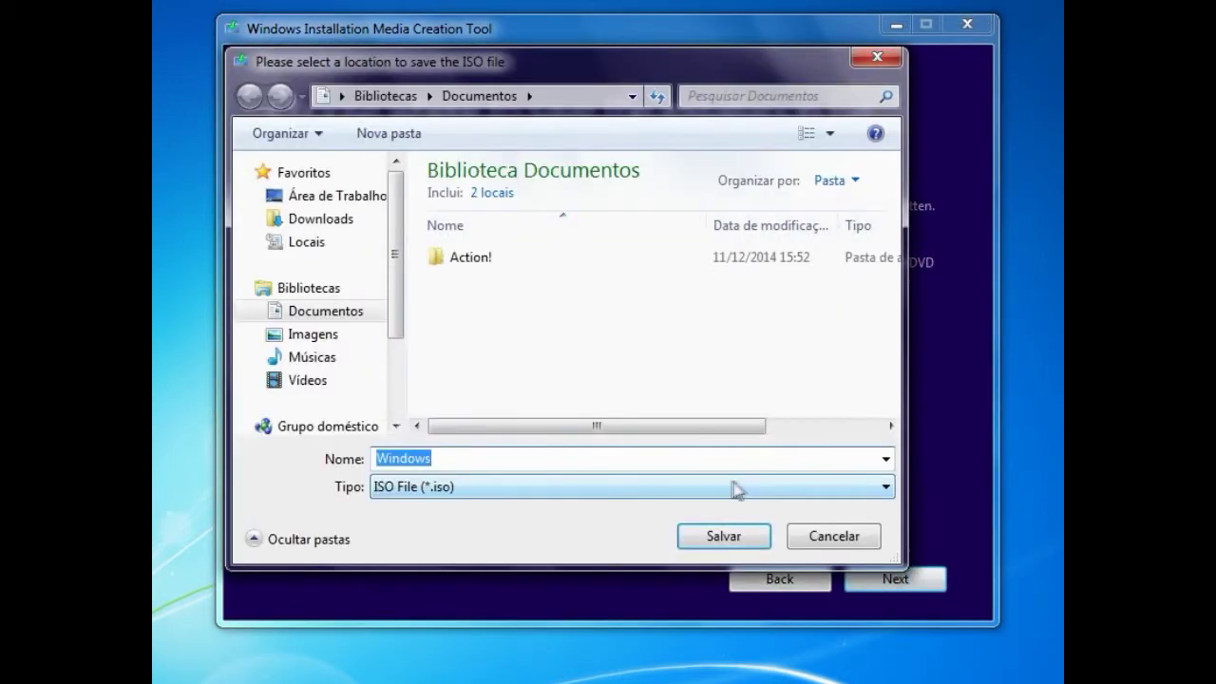
# Bring the empty note back over the save dialog and write "ESCOLHA O LOCAL ONDE DESEJA SALVAR" in it
pyautogui.click(512, 462)
pyautogui.click(529, 680)
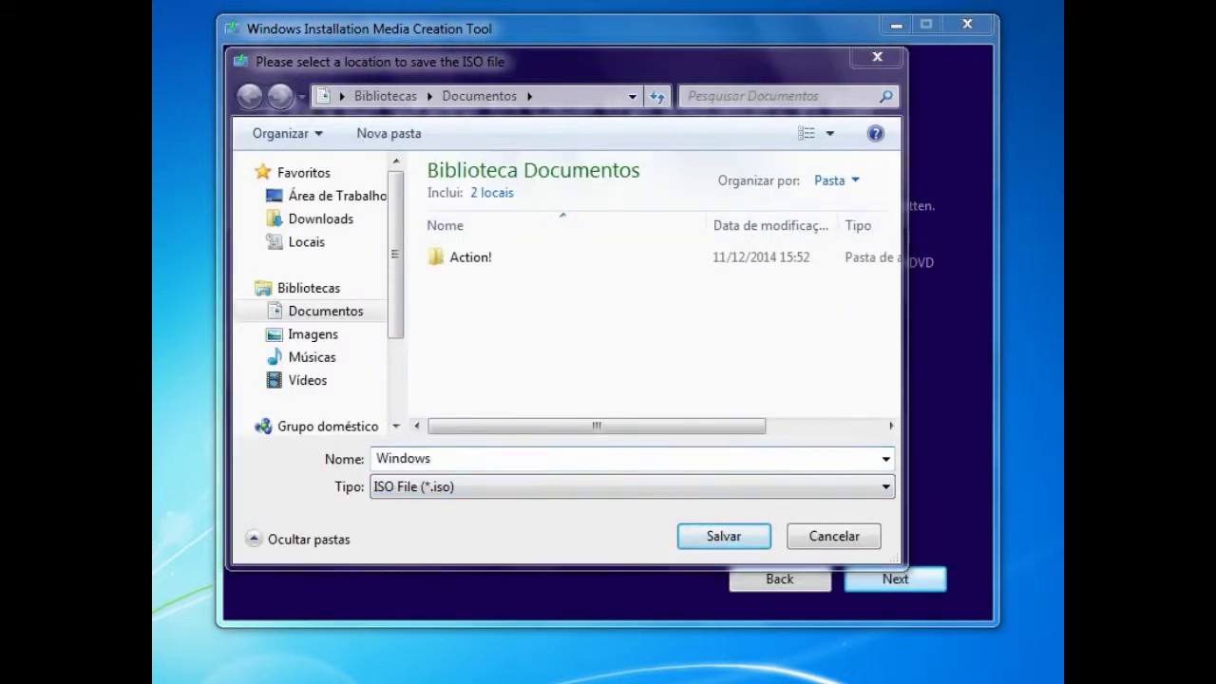
pyautogui.write('ESCOL')
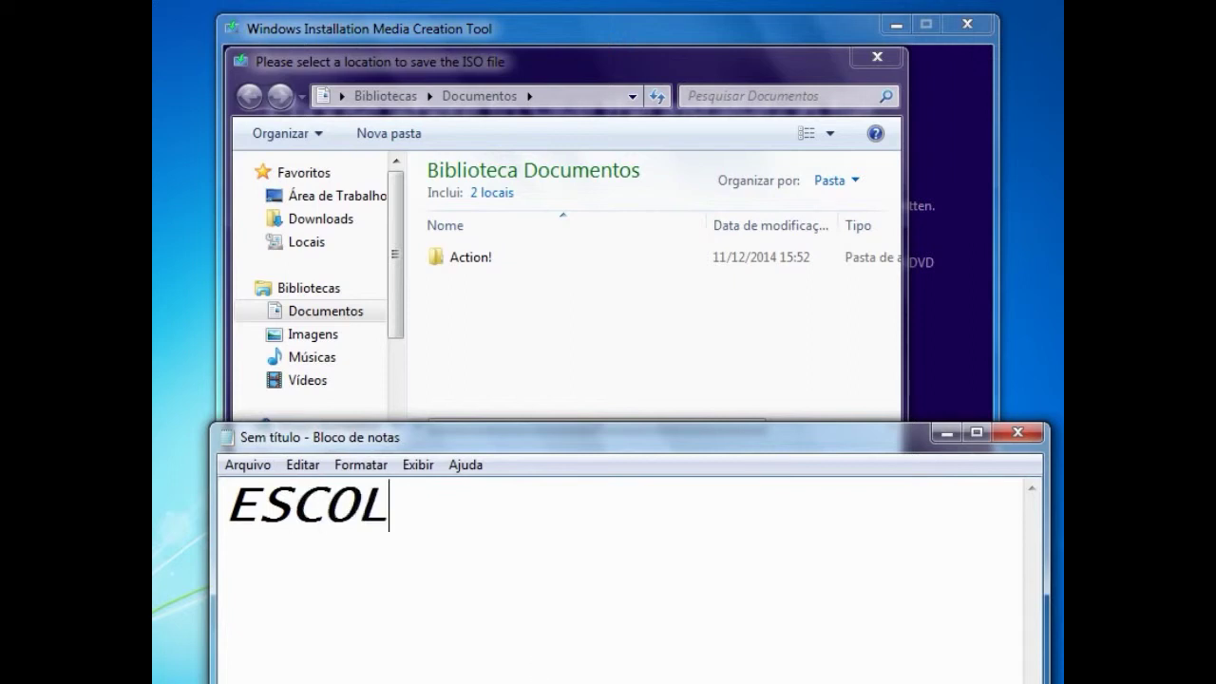
pyautogui.write('HA O LOCA')
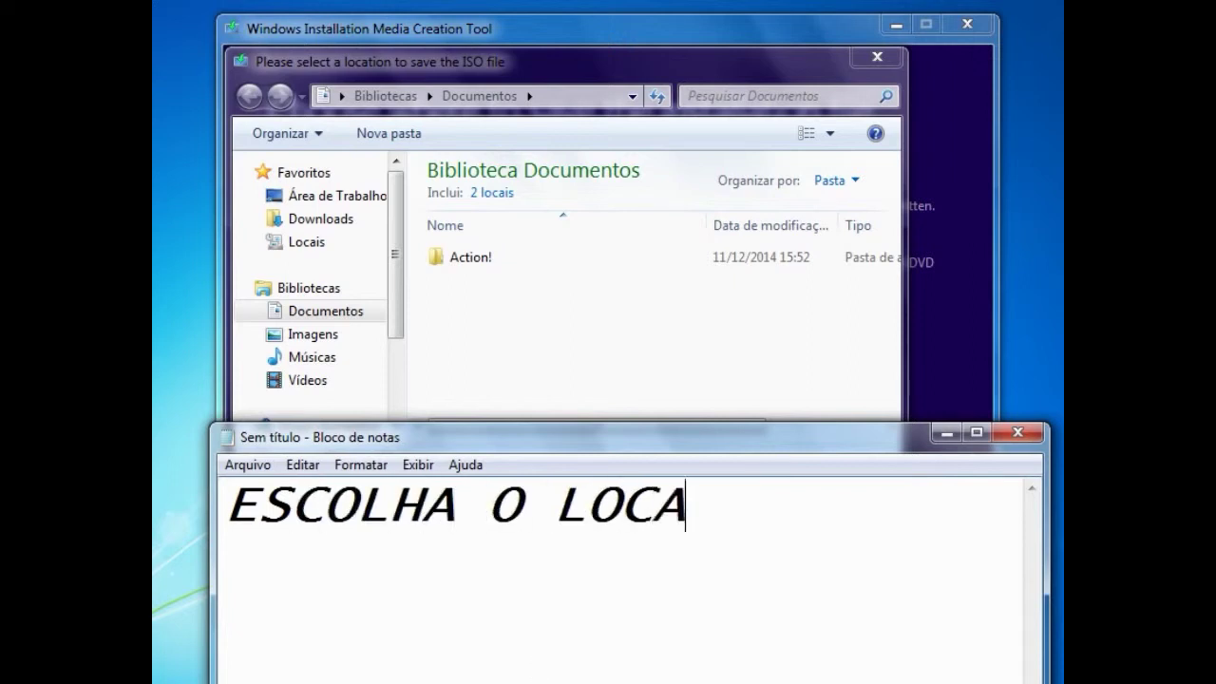
pyautogui.write('L ONDE ')
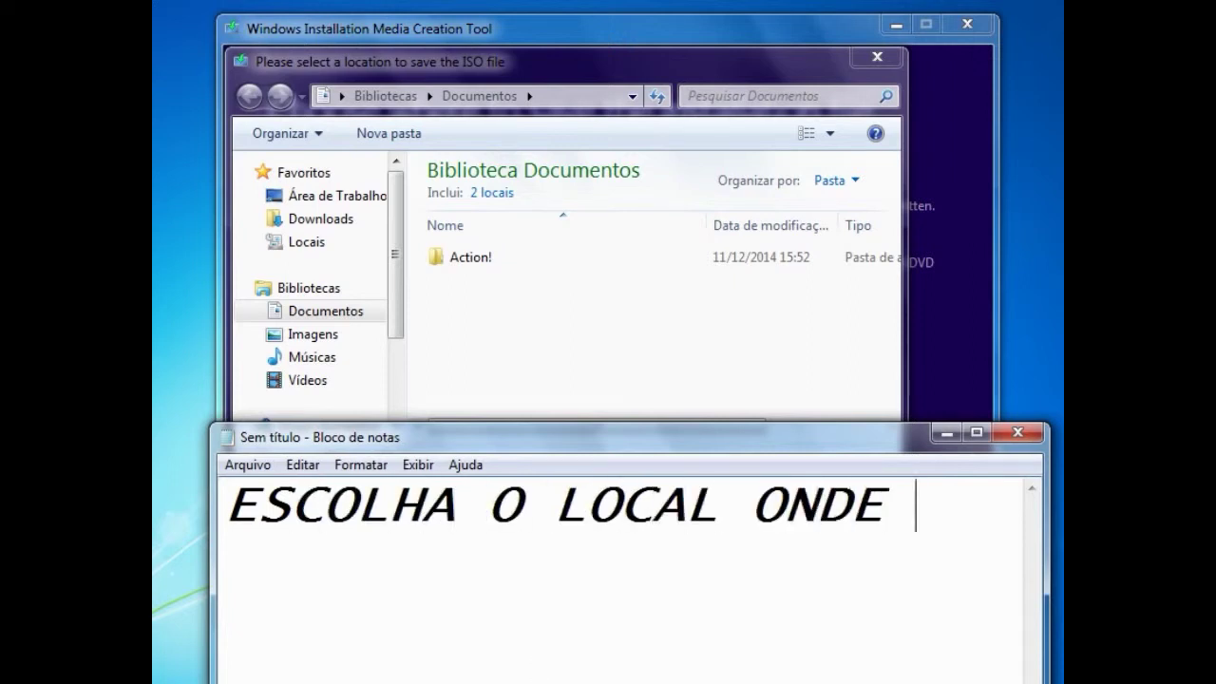
pyautogui.write('DESEJA ')
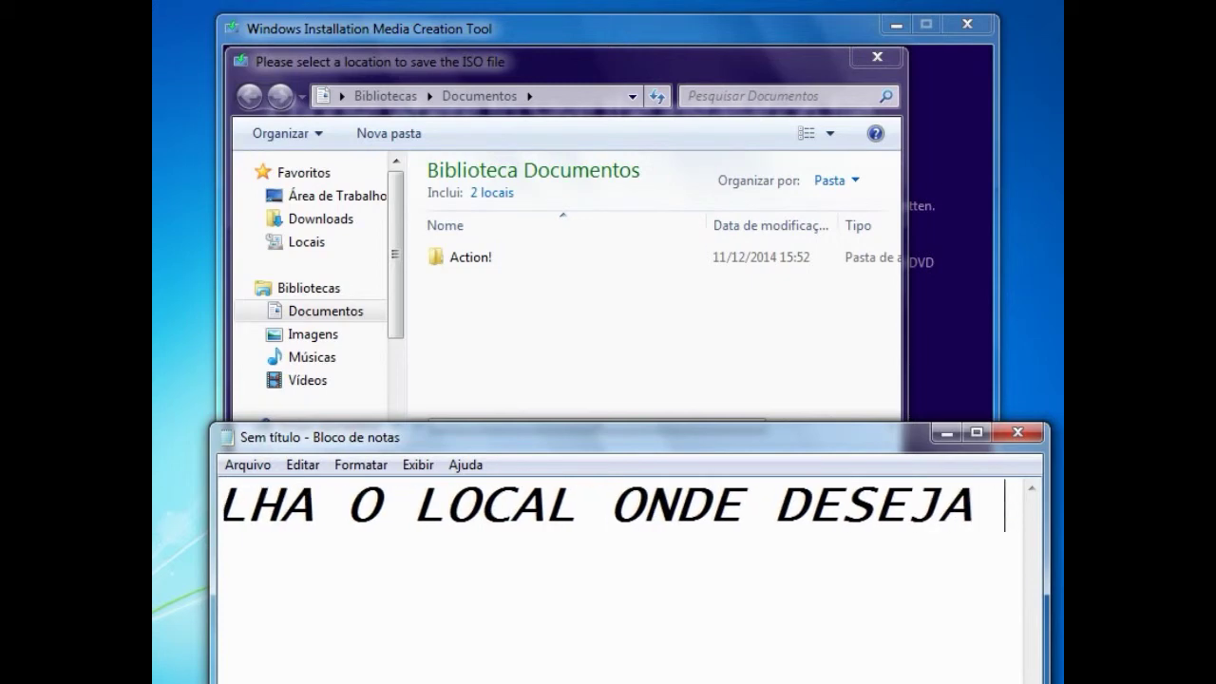
pyautogui.write('SALVAR')
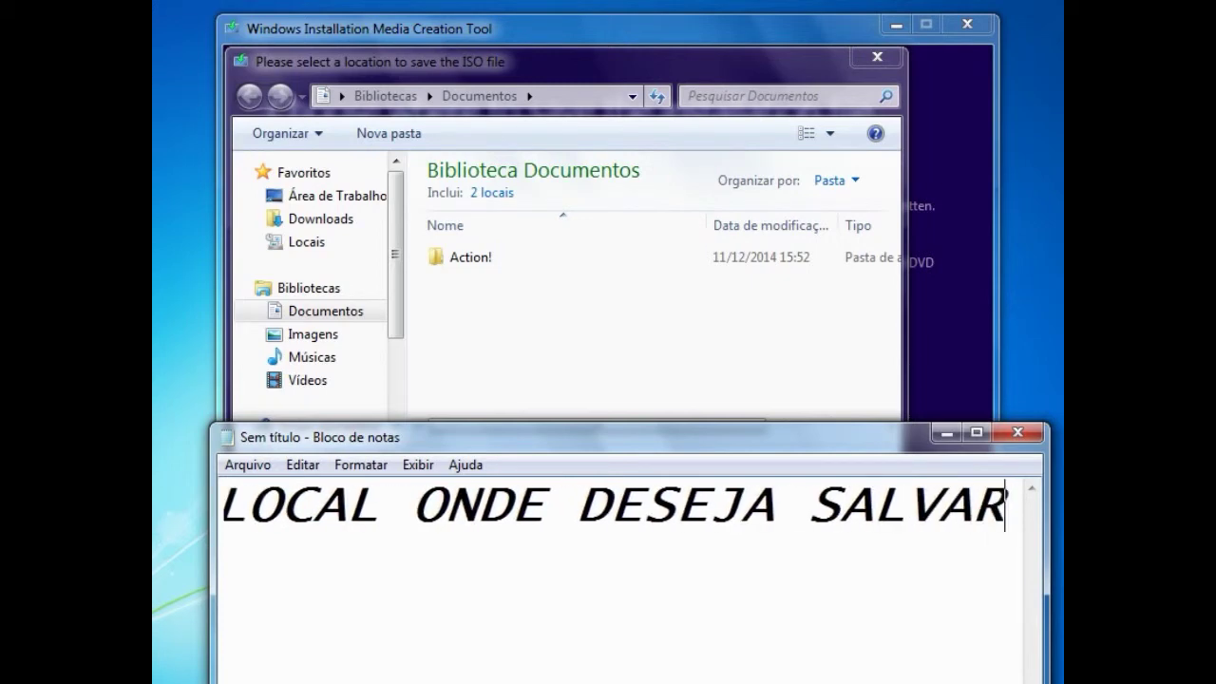
# Minimize the note and save the ISO file in the Documentos library under the name Windows8.1SingleOriginal
pyautogui.click(947, 434)
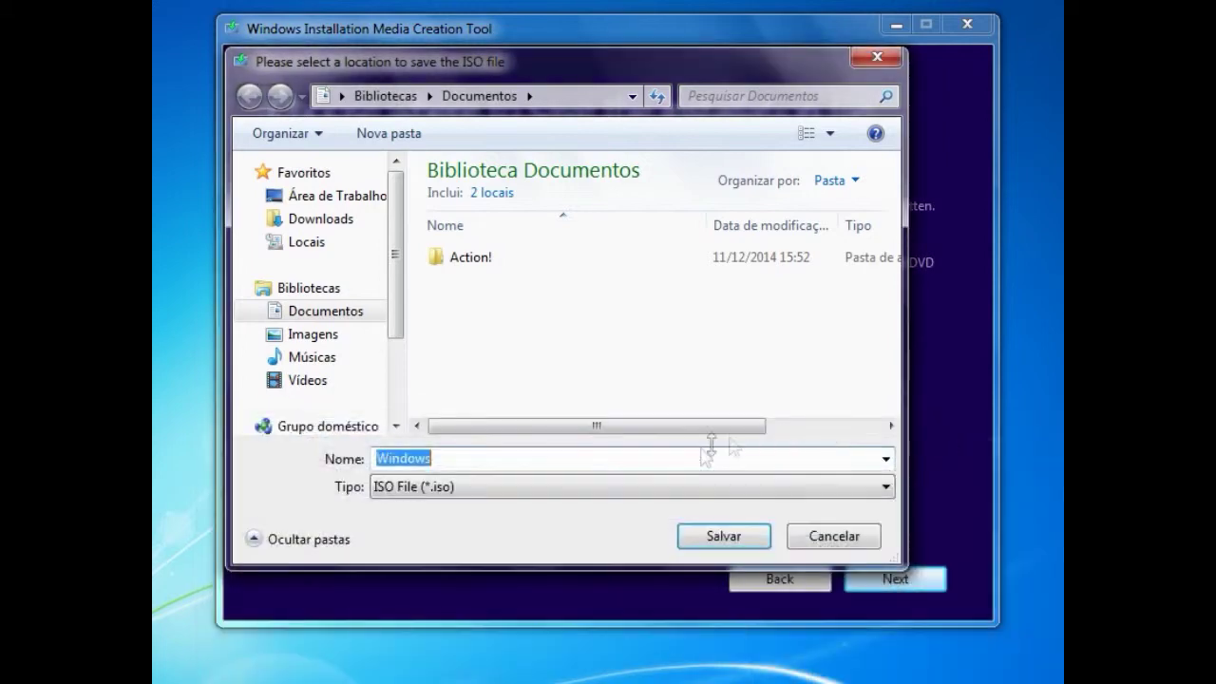
pyautogui.click(527, 456)
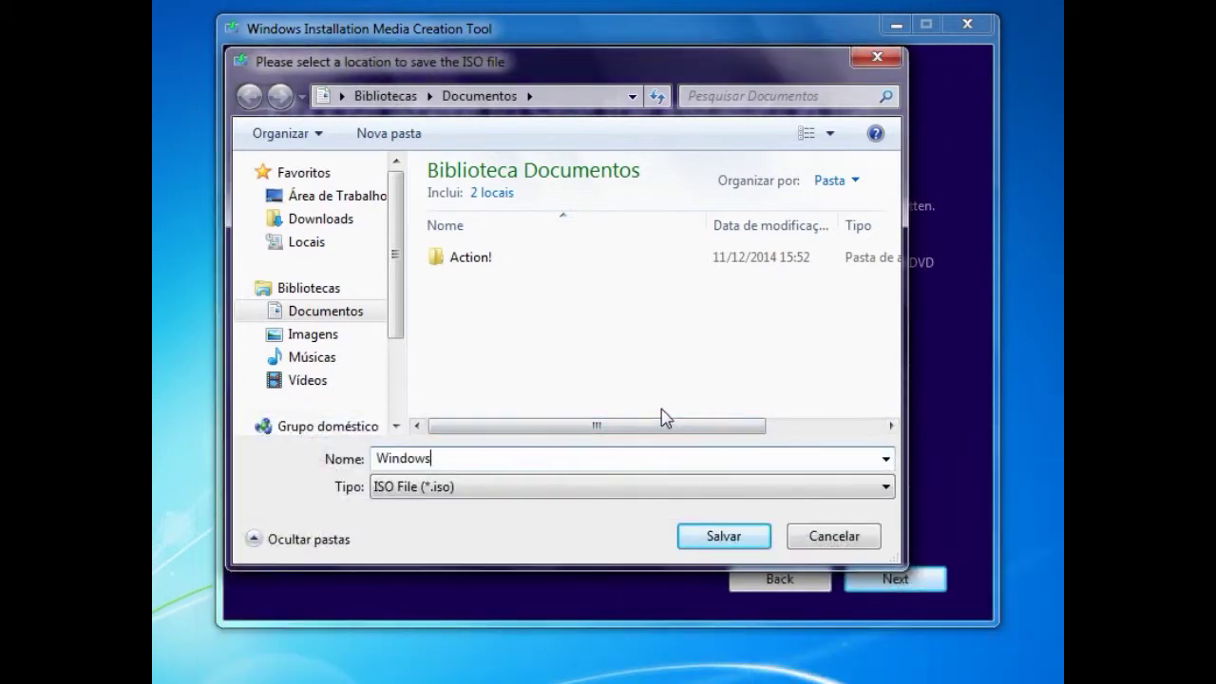
pyautogui.write('81')
pyautogui.write('s8.1')
pyautogui.write('SingleOriginal')
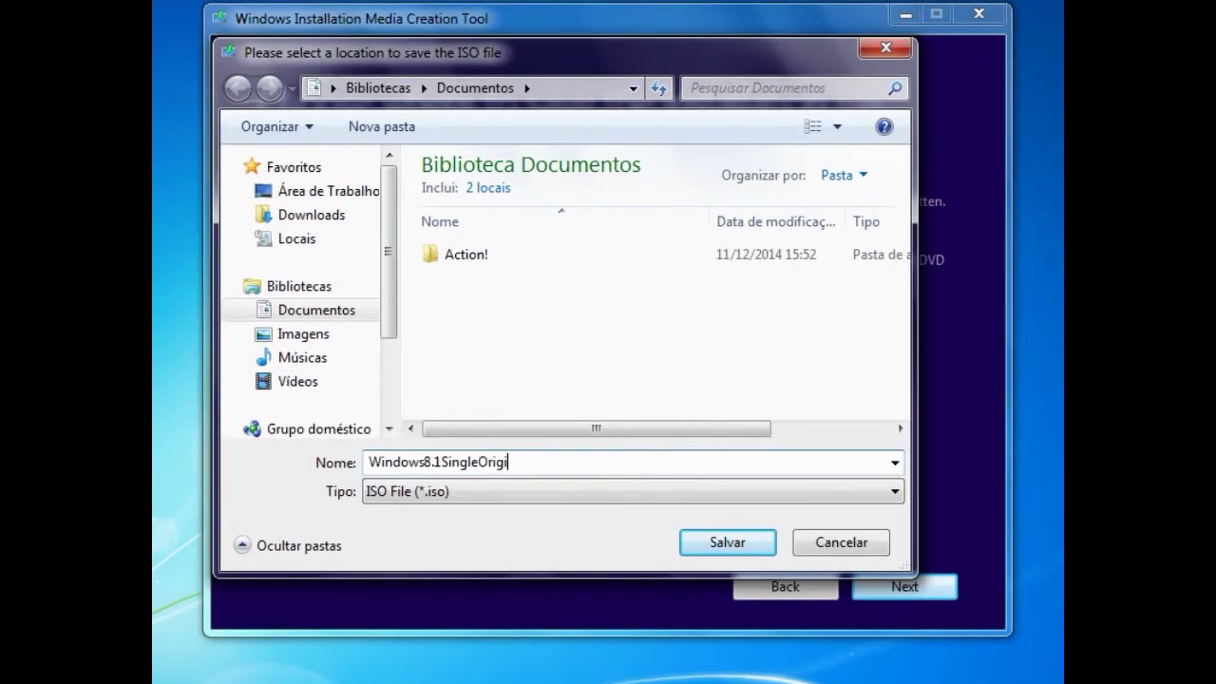
pyautogui.click(725, 540)
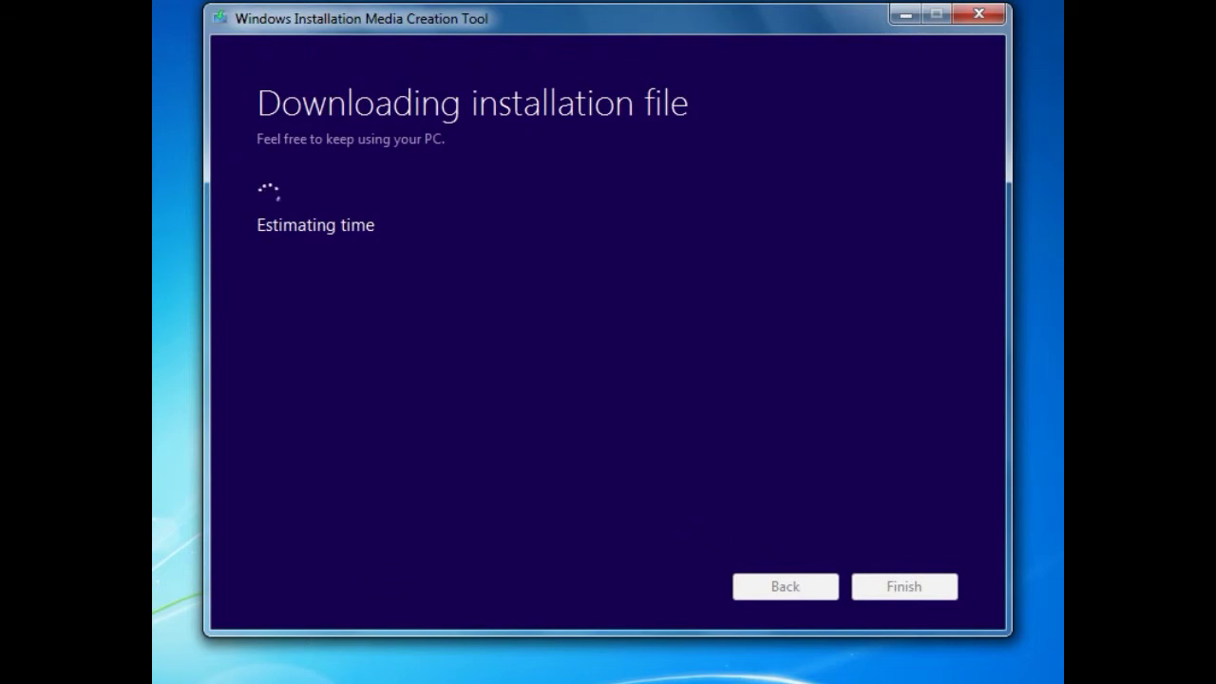
# Restore the note over the download page and replace its text with "pronto ele começara a fazer o download da sua iso"
pyautogui.hotkey('alt', 'Tab')
pyautogui.hotkey('ctrl', 'a')
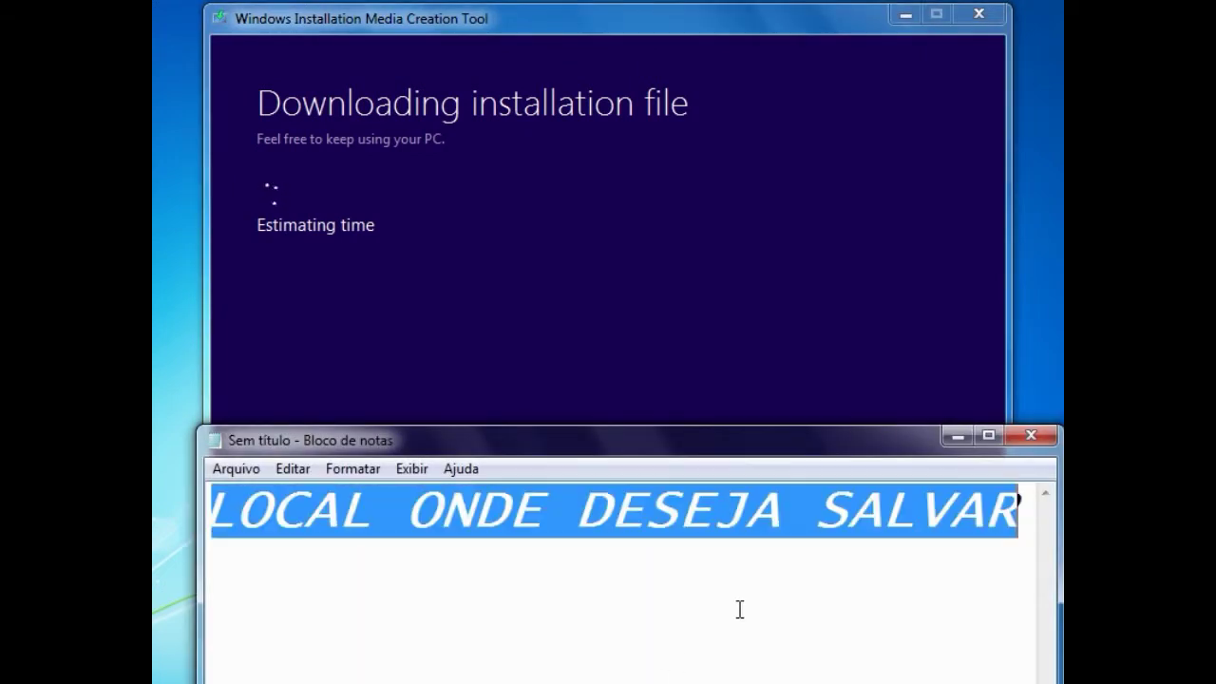
pyautogui.press('BackSpace')
pyautogui.write('pro')
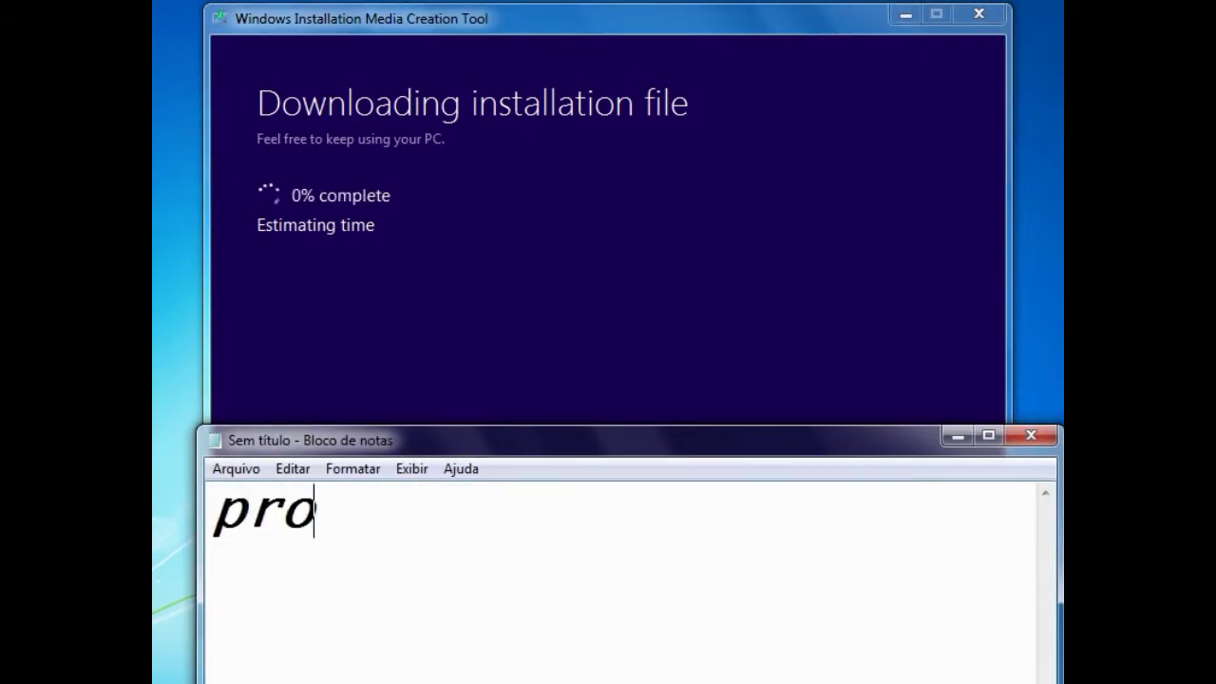
pyautogui.write('nto ele ')
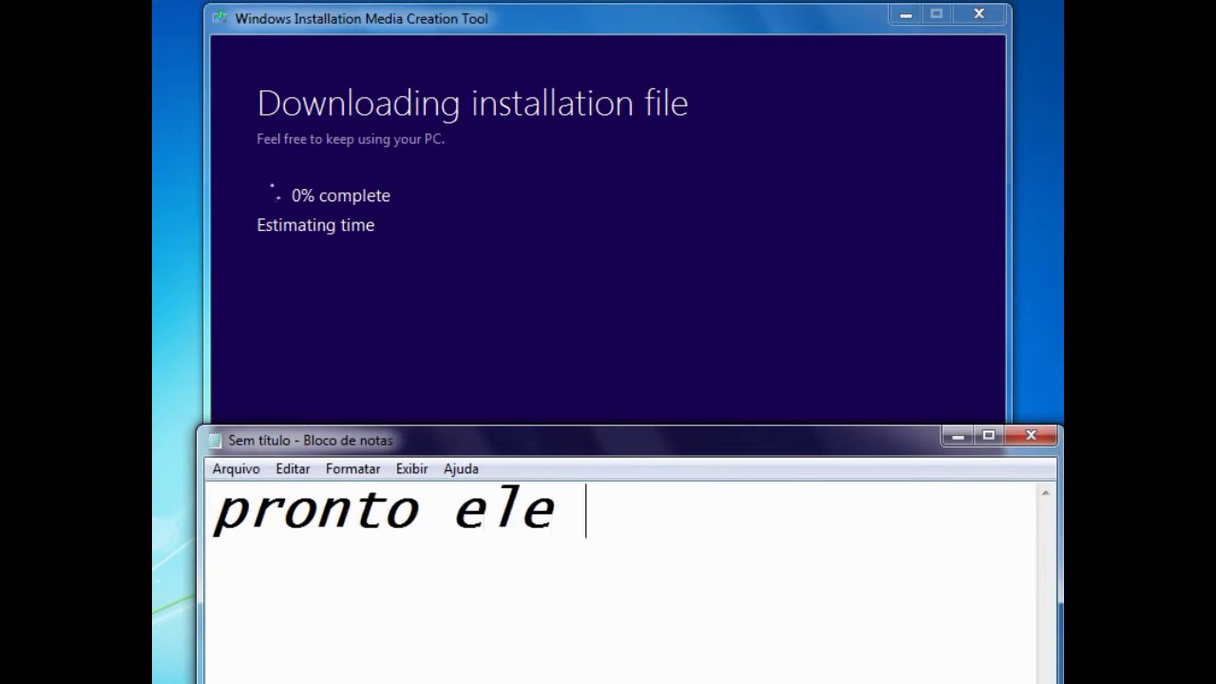
pyautogui.write('começa')
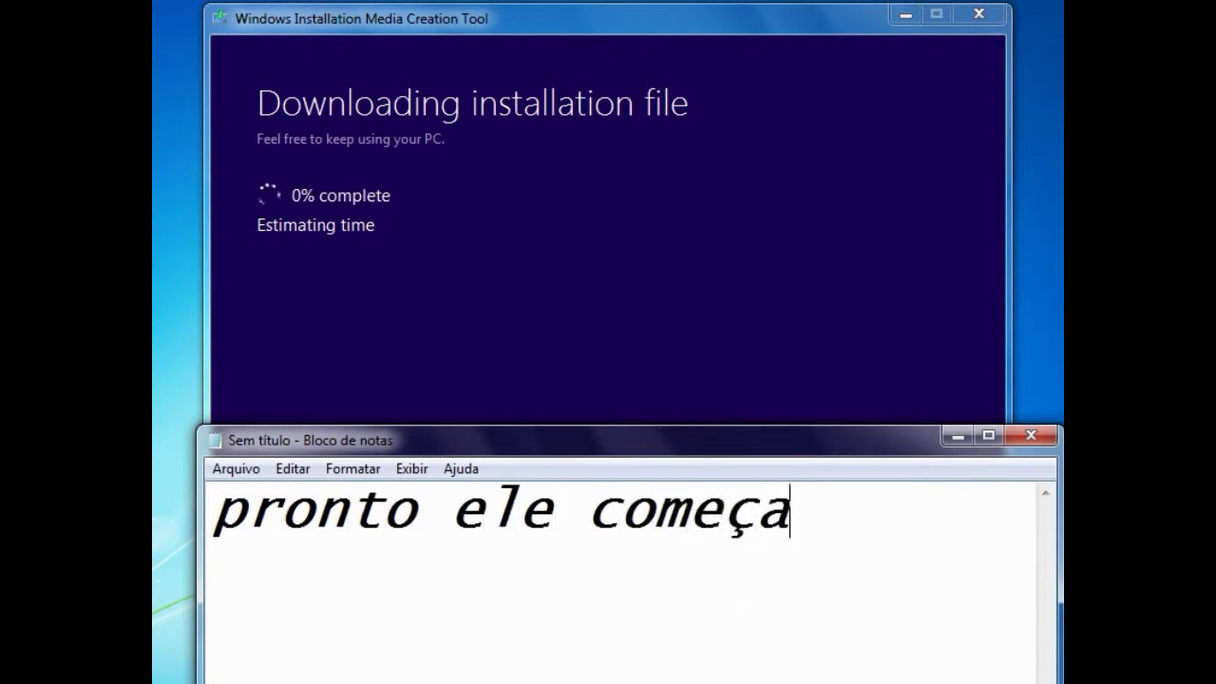
pyautogui.write('ra a fa')
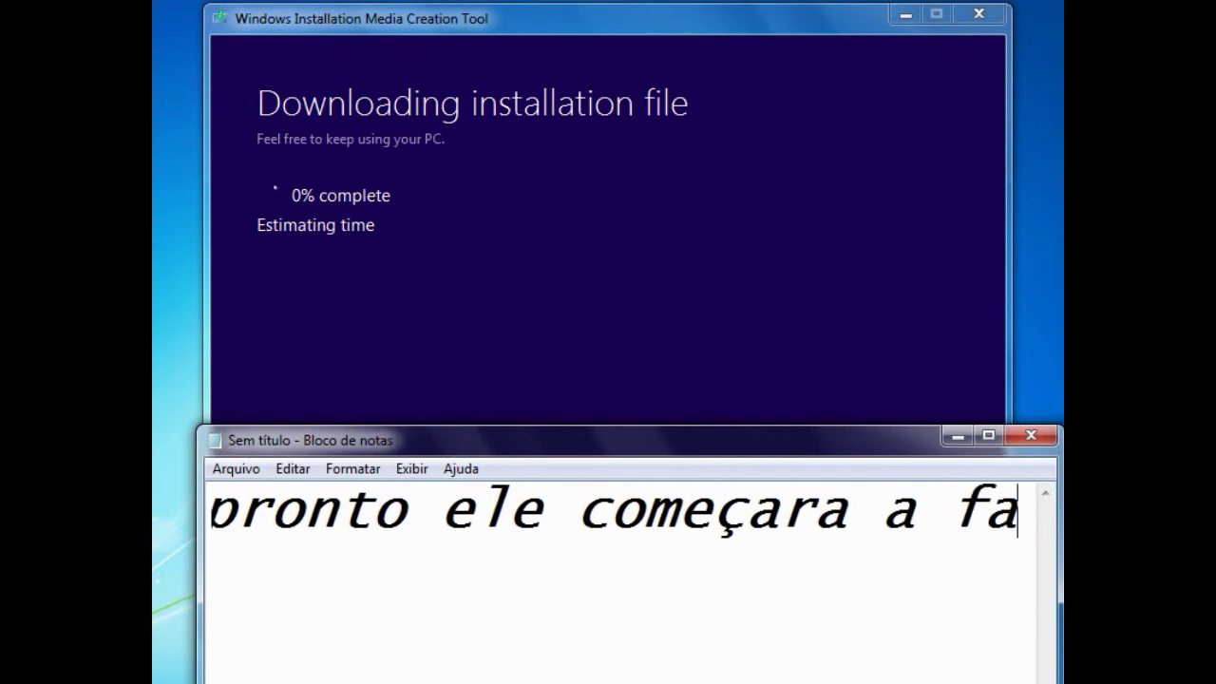
pyautogui.write('zer o ')
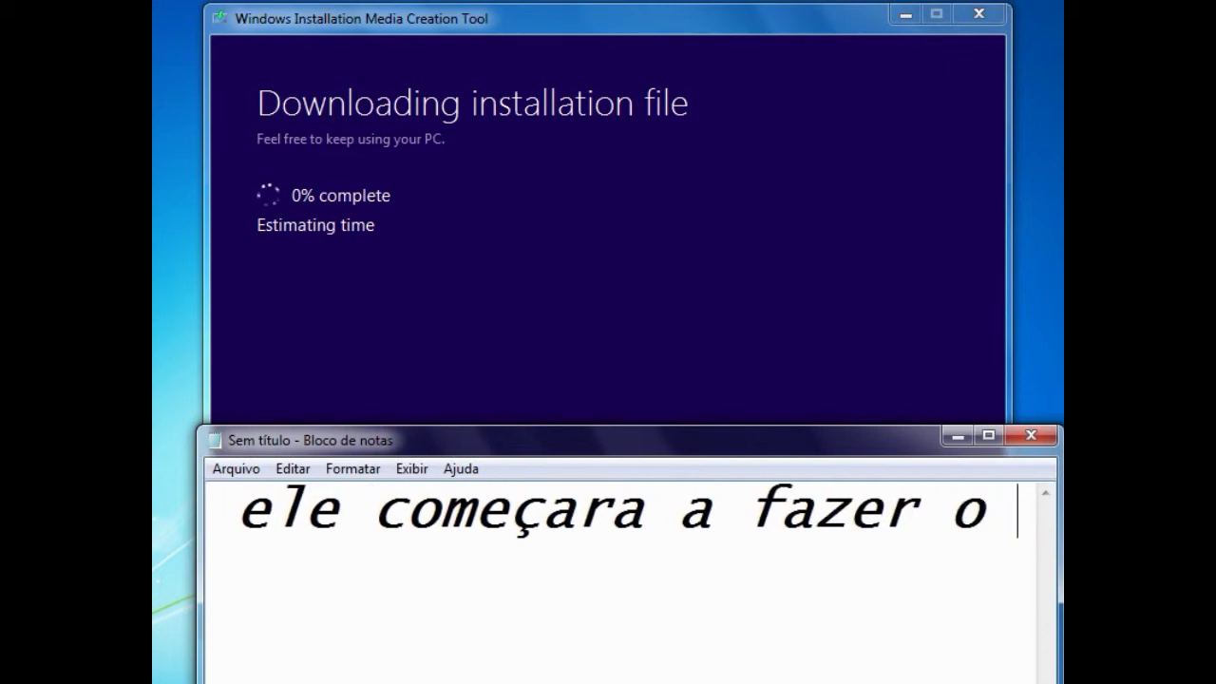
pyautogui.write('download da s')
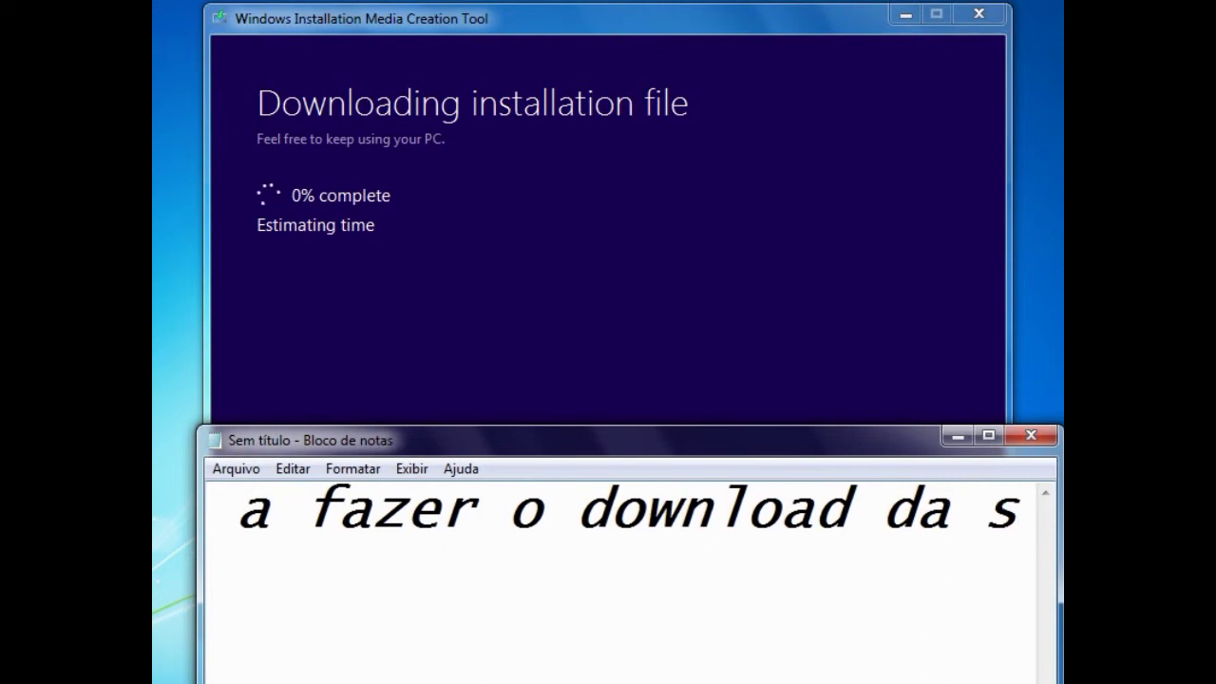
pyautogui.write('ua is')
pyautogui.write('o')
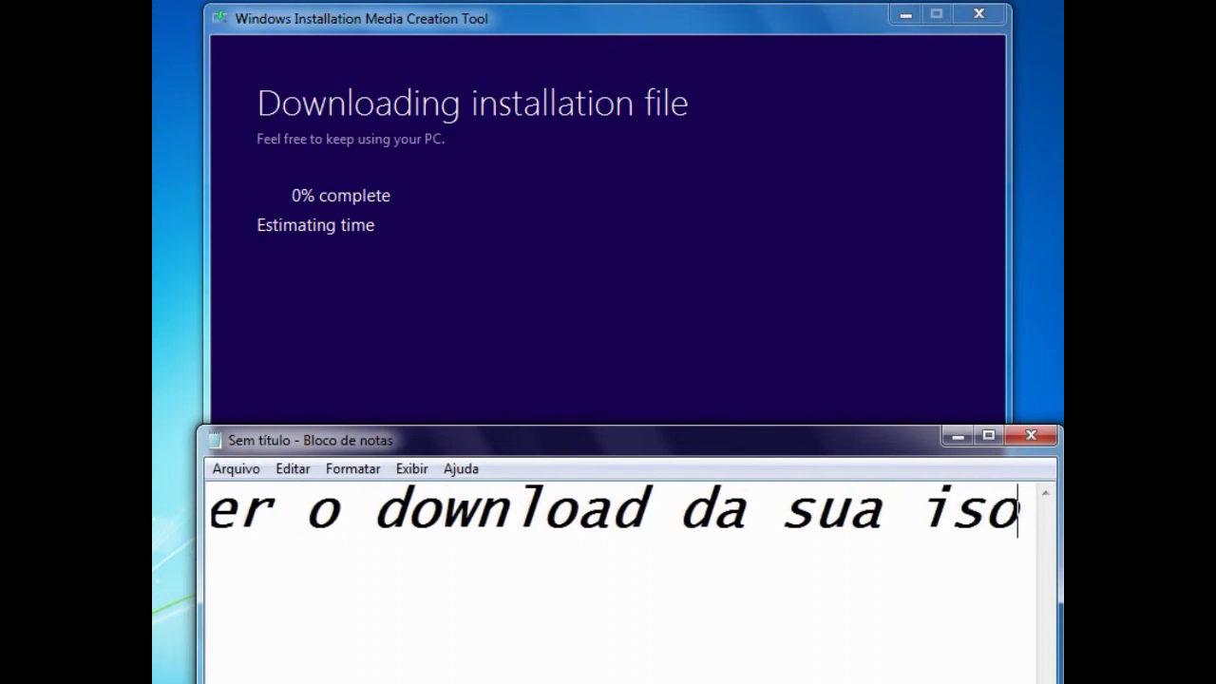
# Replace the note's text with the farewell "fico por aqui , espero que tenhao gostado do video , ate a proxima e VLW"
pyautogui.hotkey('ctrl', 'a')
pyautogui.press('BackSpace')
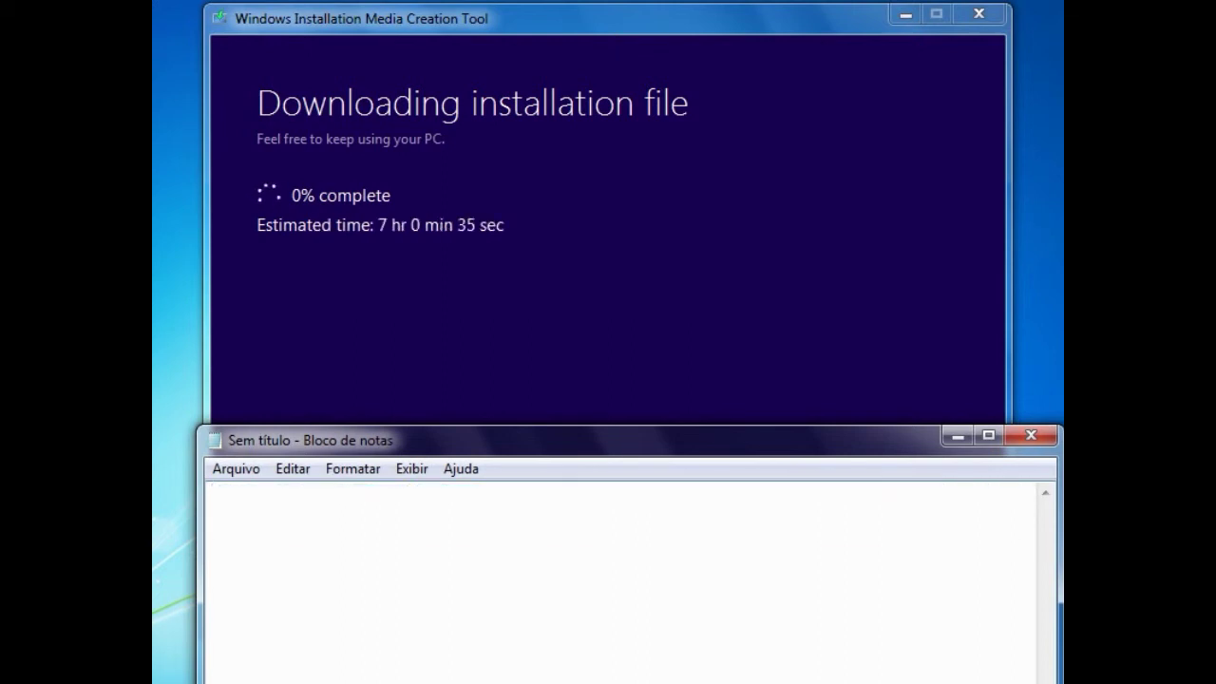
pyautogui.write('fico por aqui , espero')
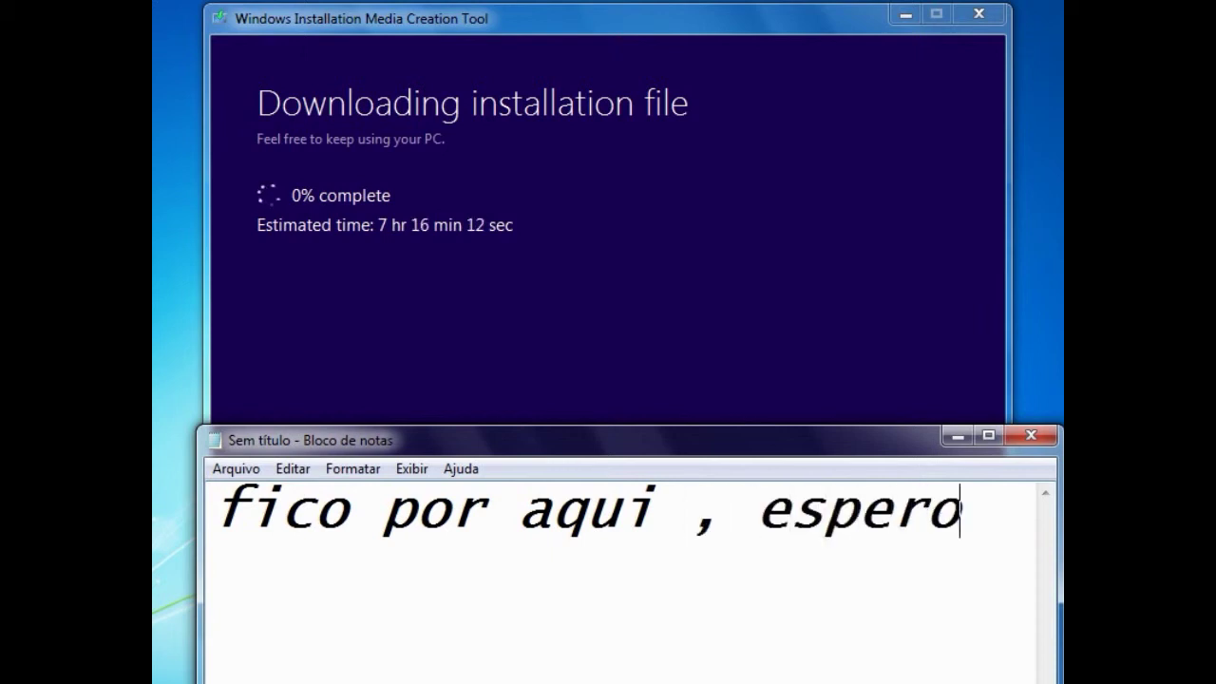
pyautogui.write(' que ten')
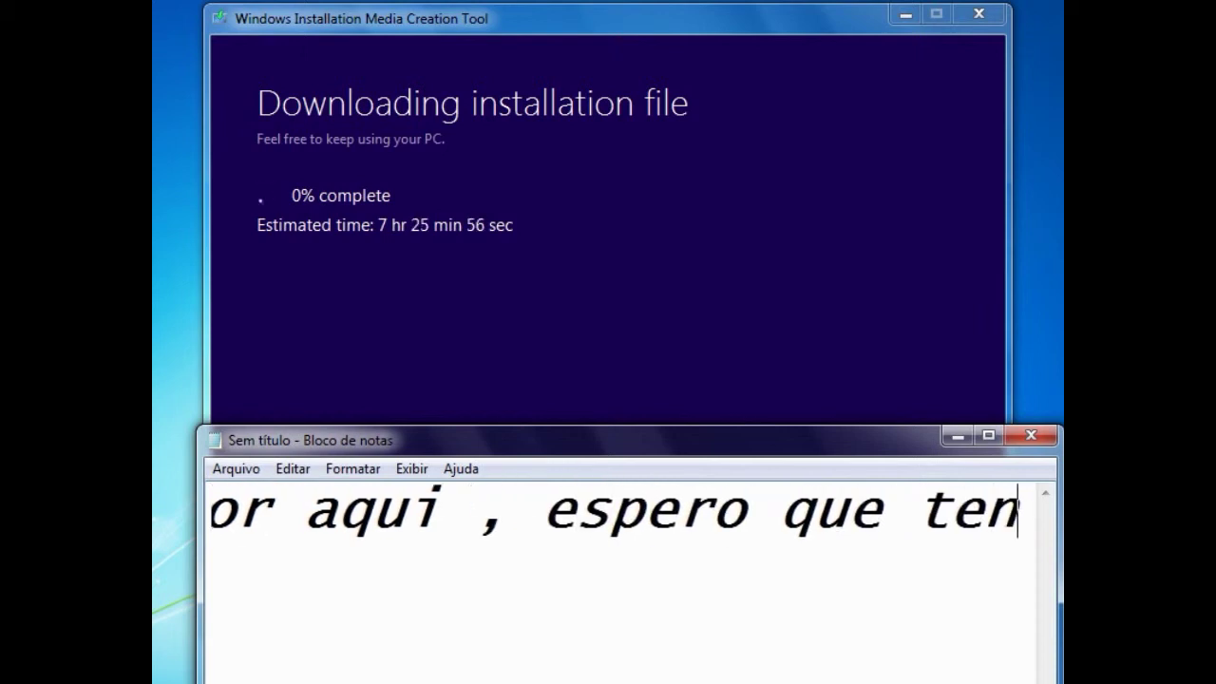
pyautogui.write('hao go')
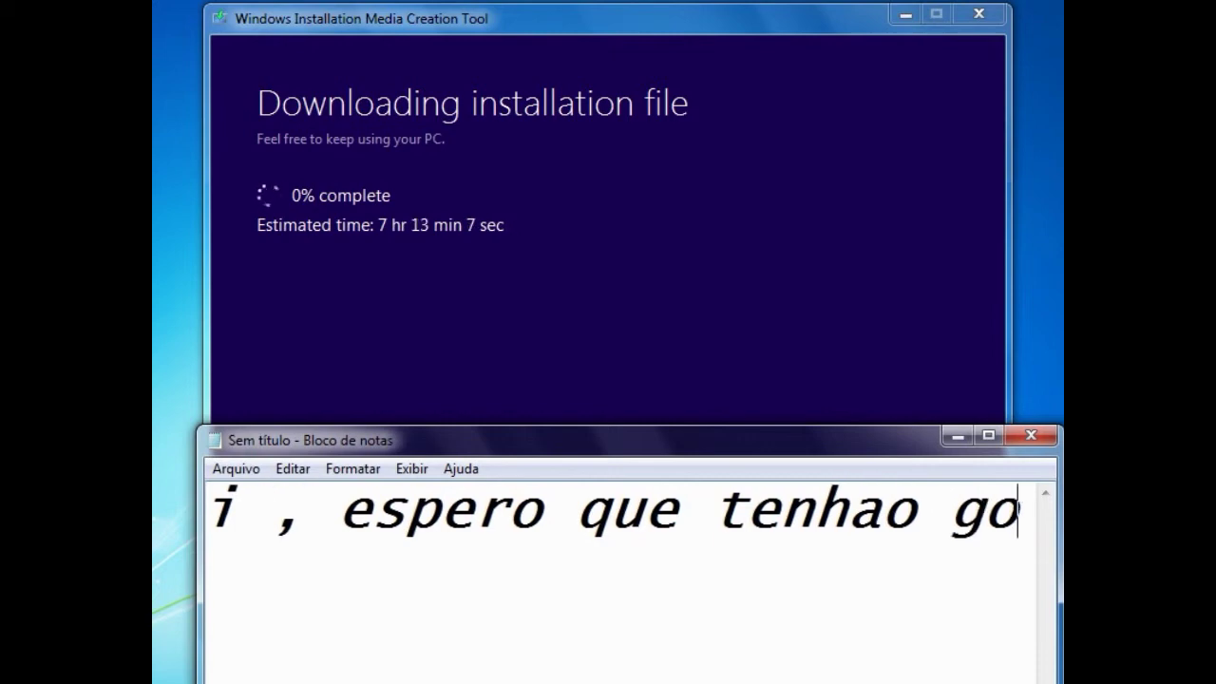
pyautogui.write('stado do ')
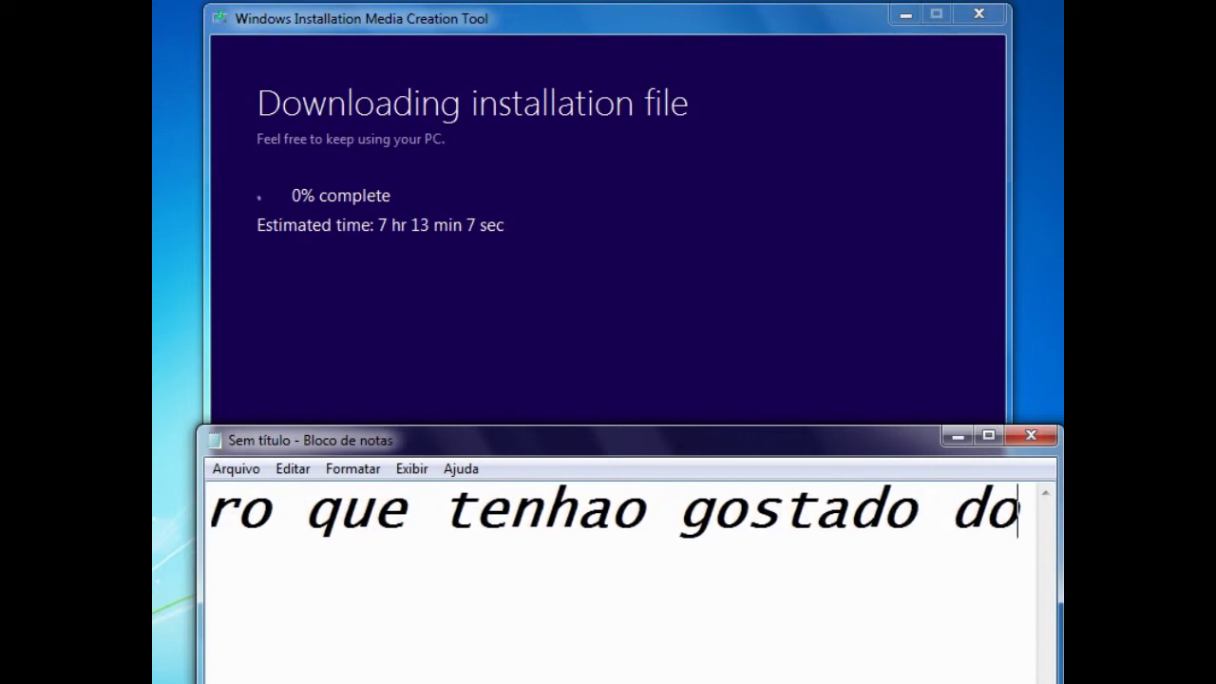
pyautogui.write('video')
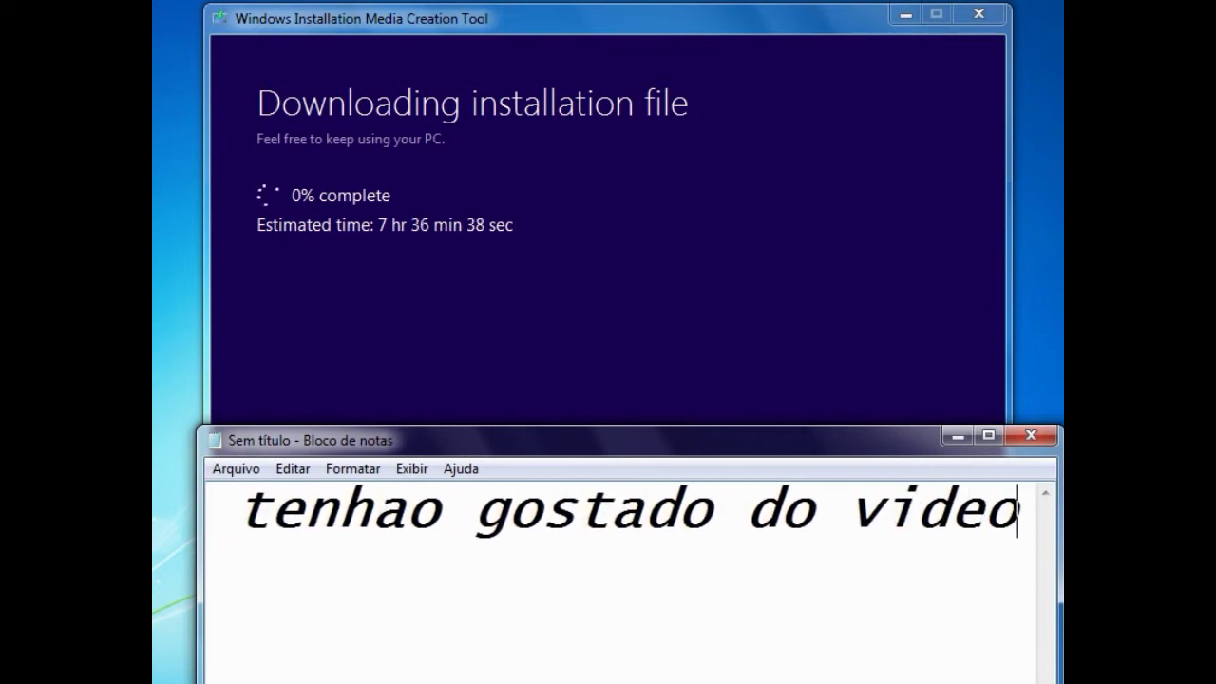
pyautogui.write(' e,')
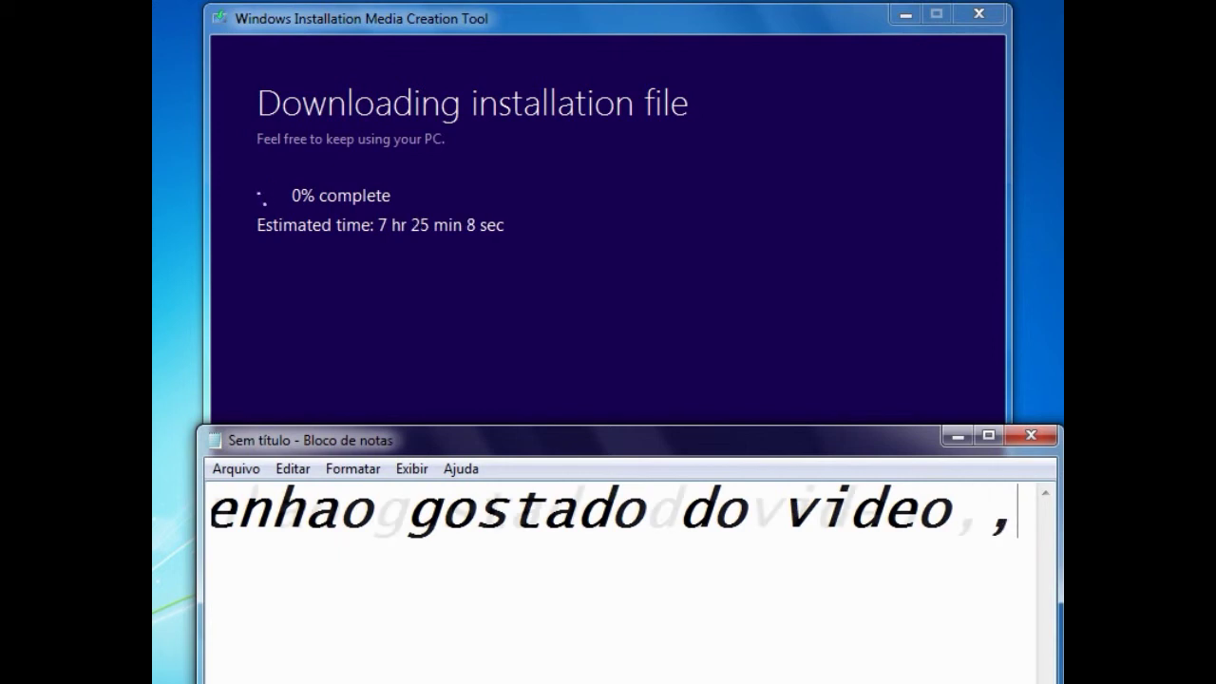
pyautogui.write(' ate a ')
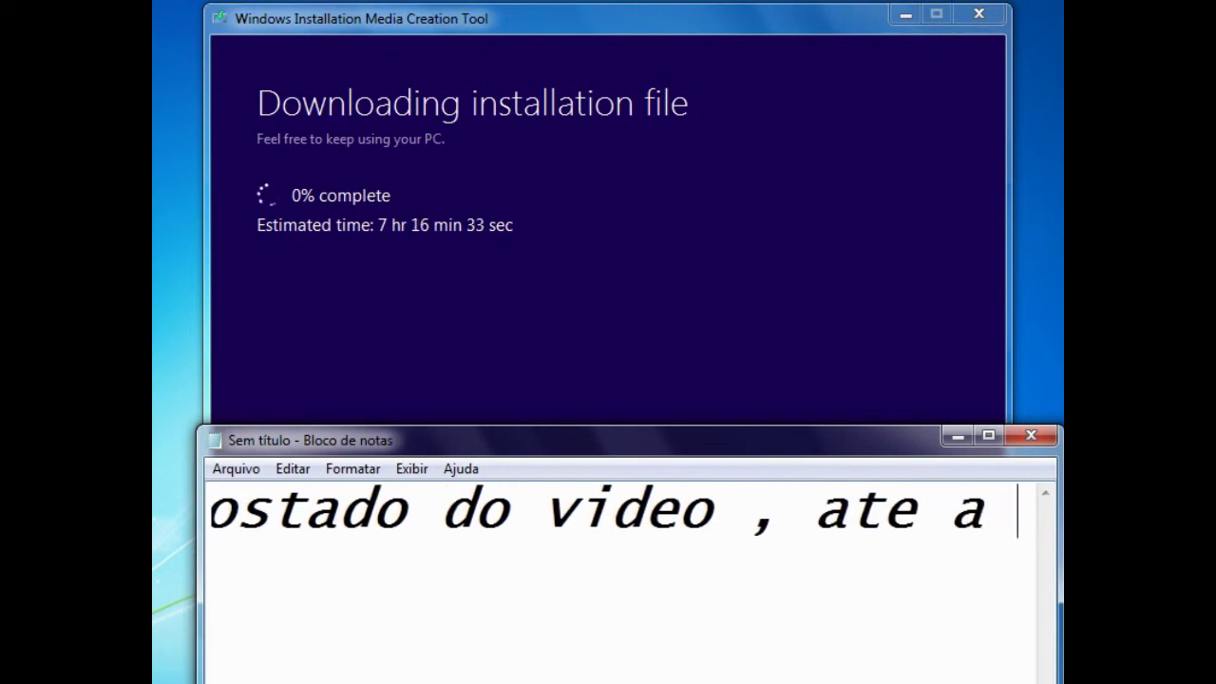
pyautogui.write('proxima e ')
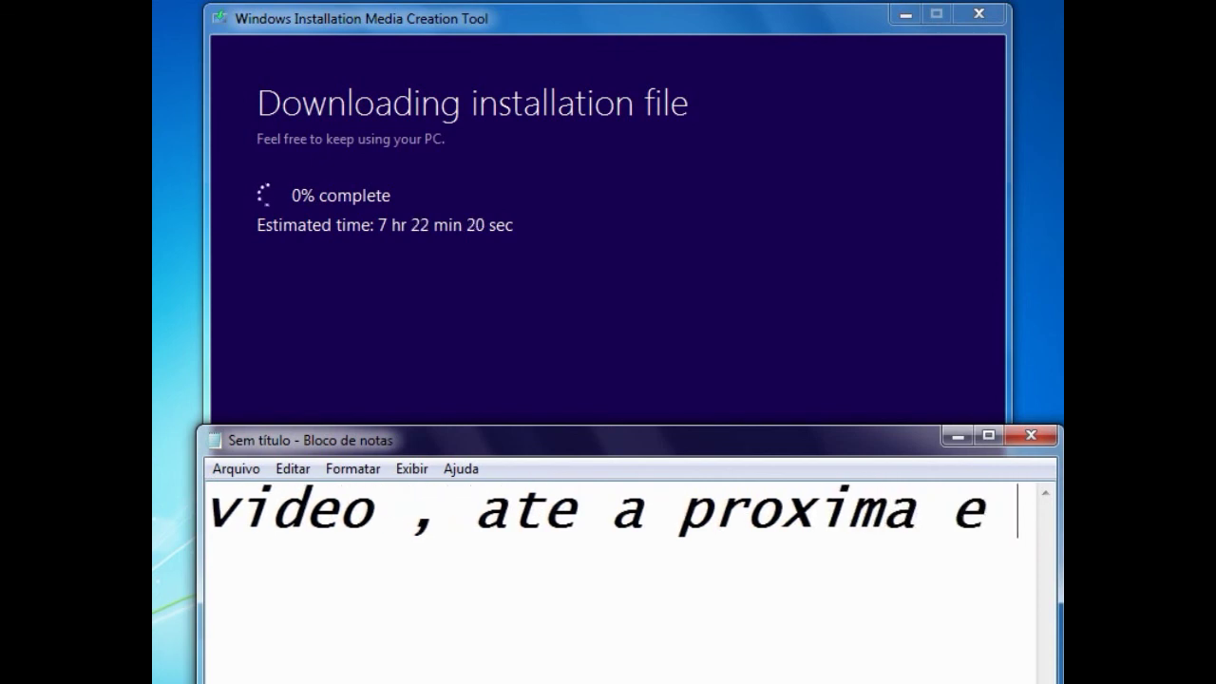
pyautogui.write('VLW')
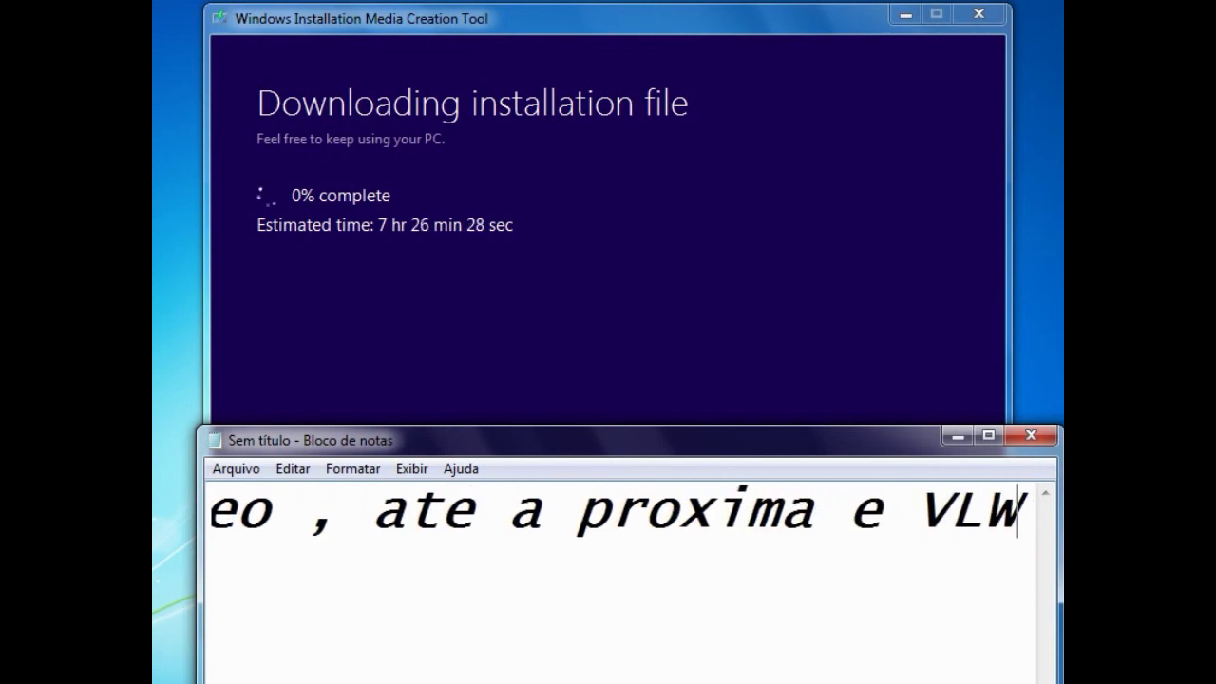
# Clear the farewell text from the note and minimize the Notepad window
pyautogui.hotkey('ctrl', 'a')
pyautogui.press('BackSpace')
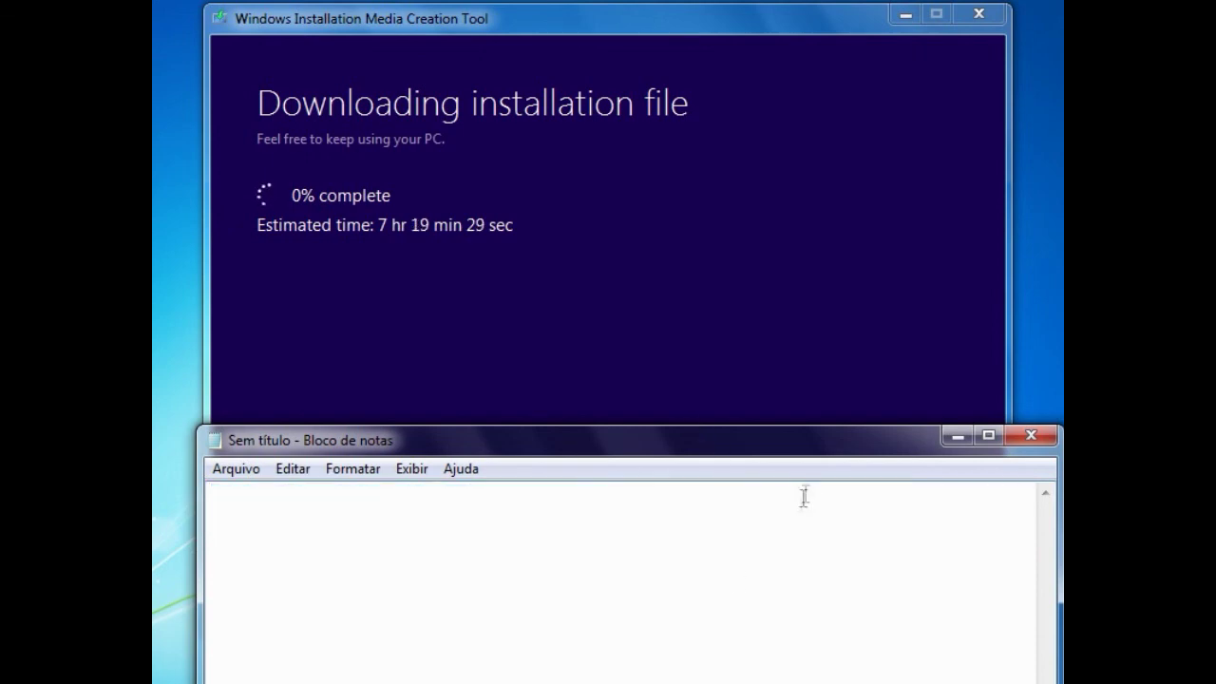
pyautogui.click(958, 435)
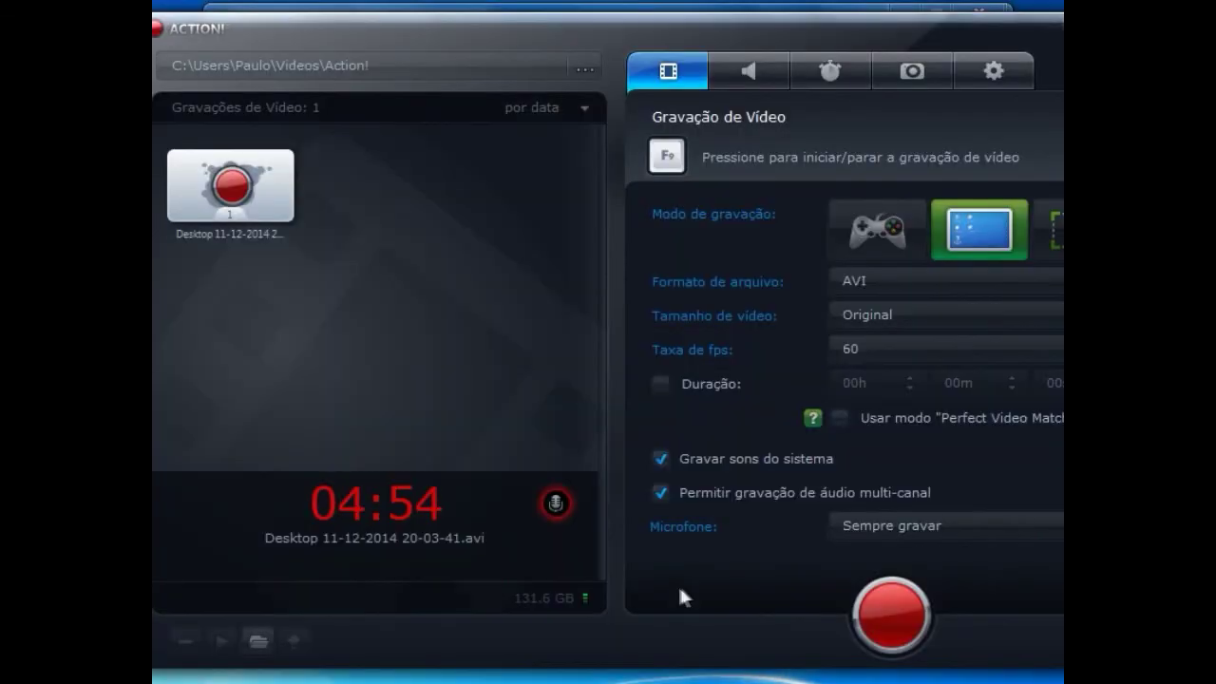